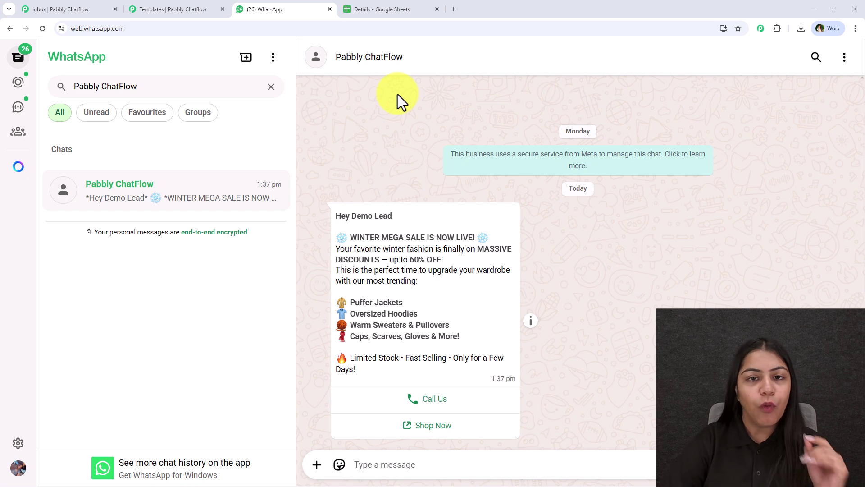
# Open a new Chrome tab and load the Pabbly Chatflow site from pabbly.com/cha.
pyautogui.hotkey('ctrl', 't')
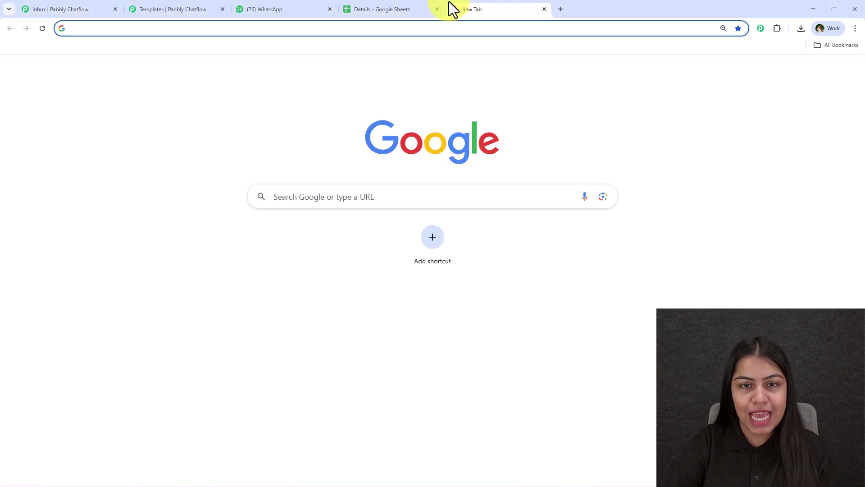
pyautogui.write('pa')
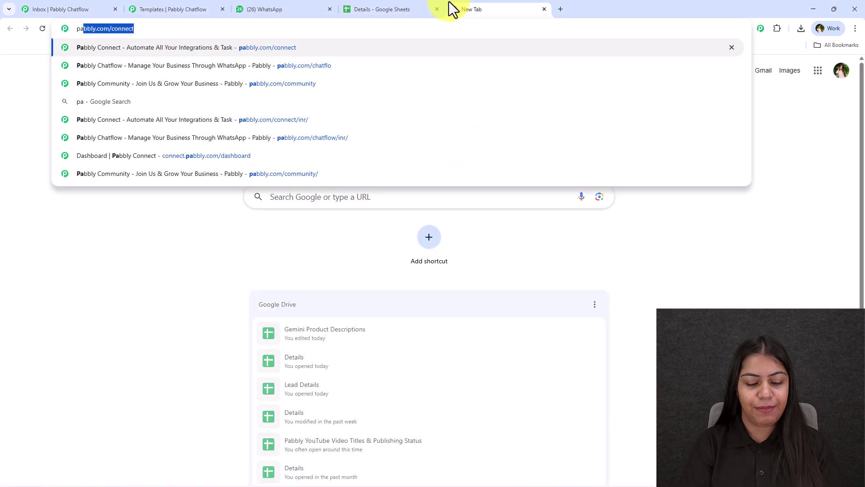
pyautogui.write('bbly.com/cha')
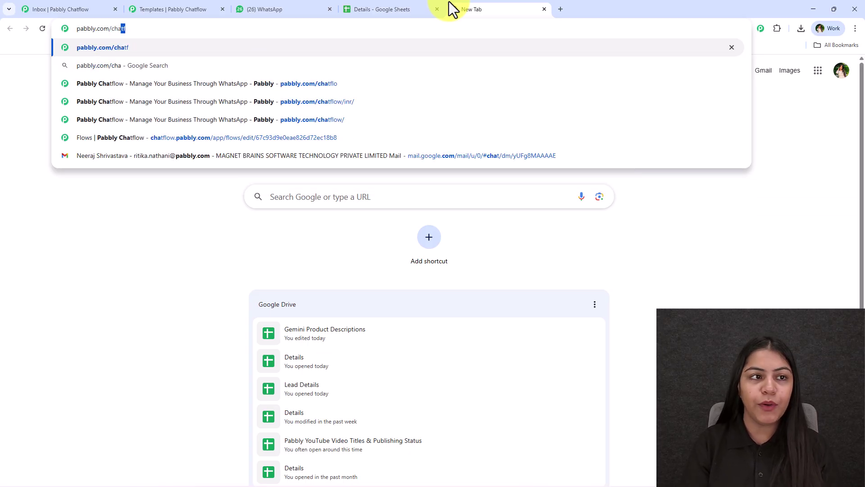
pyautogui.press('Return')
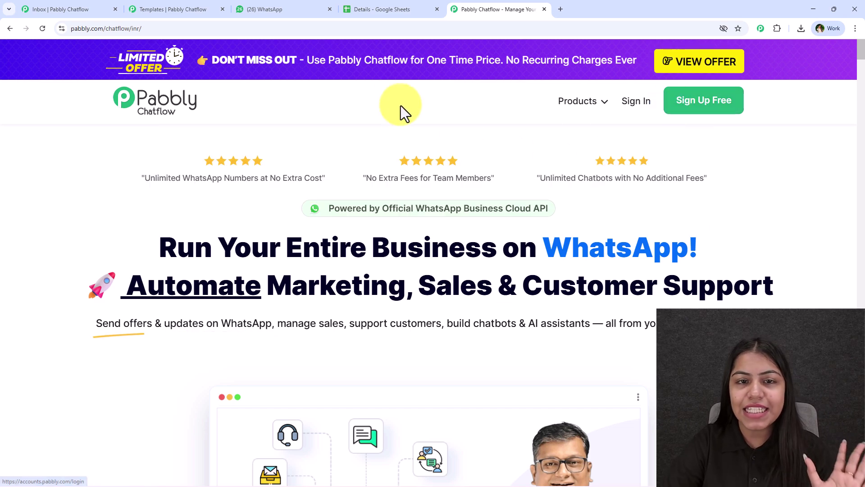
# Sign in, launch Chatflow via Access Now, and check the dashboard's Add WhatsApp Number options.
pyautogui.click(631, 104)
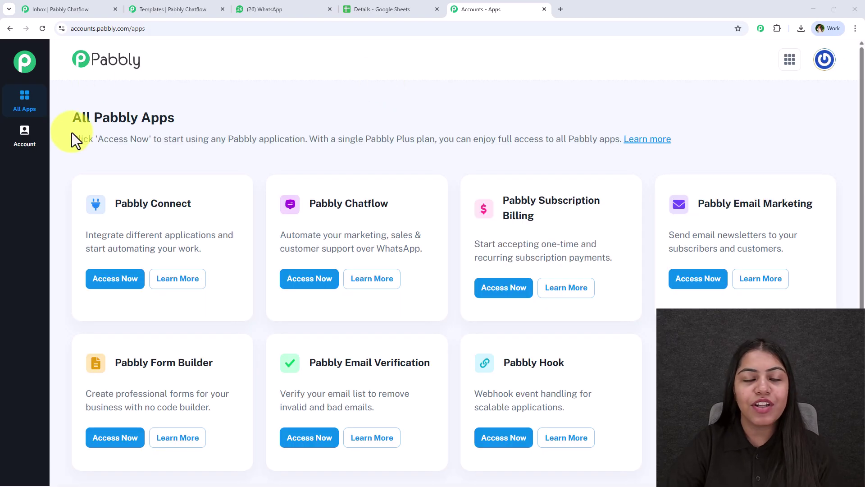
pyautogui.click(321, 288)
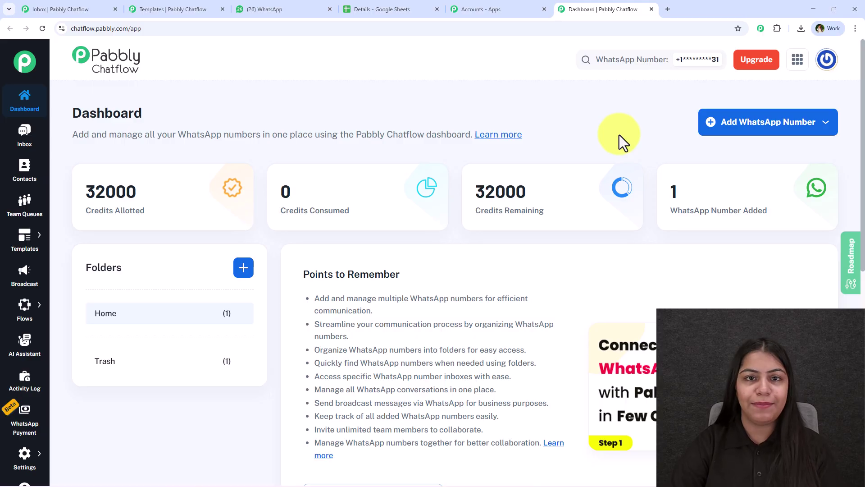
pyautogui.click(716, 133)
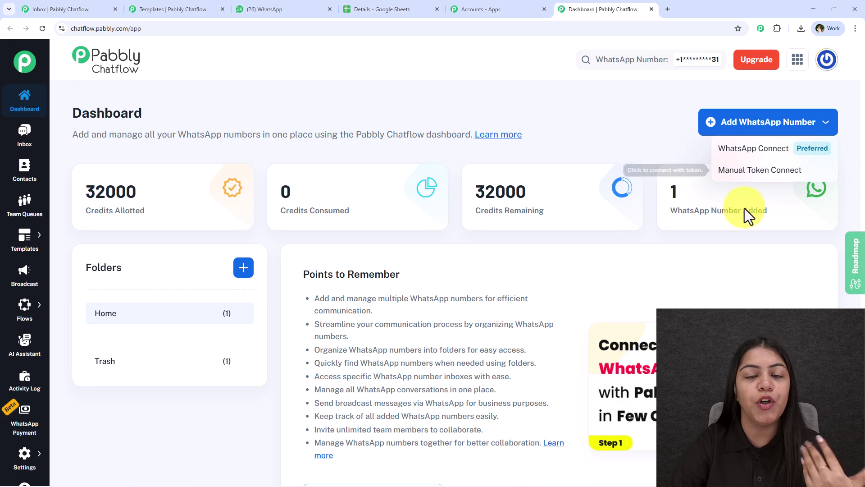
pyautogui.click(641, 157)
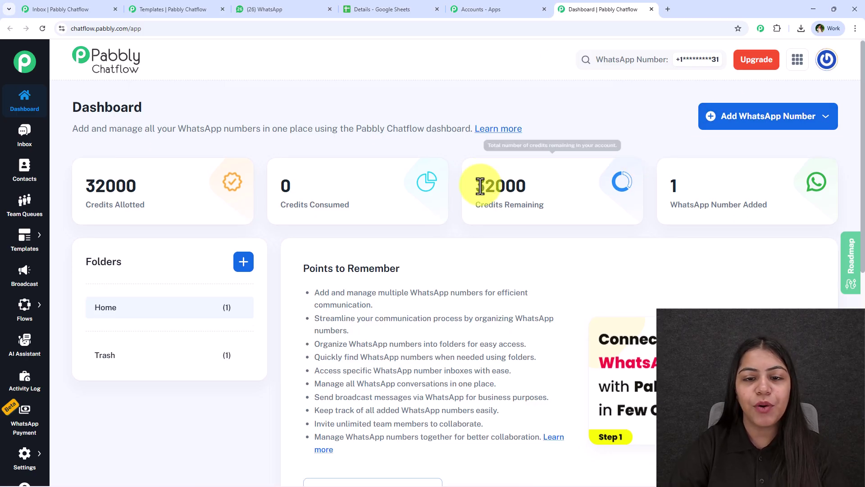
pyautogui.scroll(-3, 238, 286)
pyautogui.scroll(3, 235, 291)
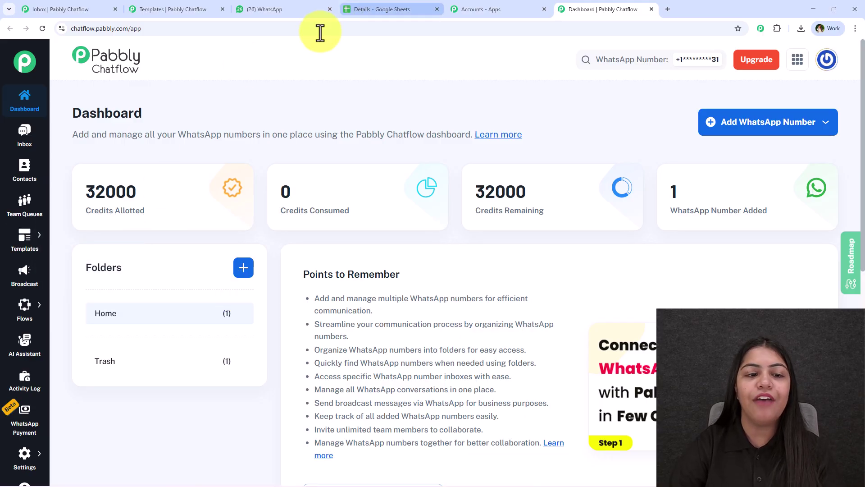
# Review the contact rows of names, phones and tags in the Details sheet.
pyautogui.click(379, 9)
pyautogui.moveTo(68, 160); pyautogui.dragTo(312, 426)
pyautogui.scroll(2, 312, 421)
pyautogui.click(310, 370)
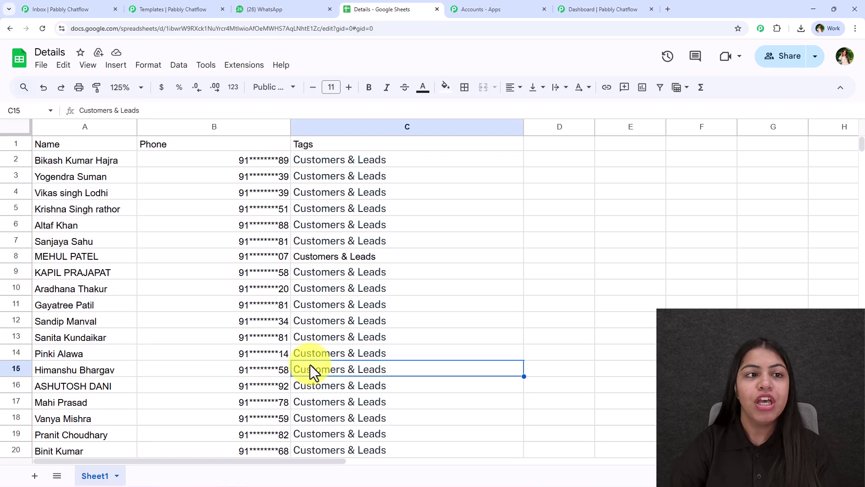
# Back in Pabbly Chatflow, bring up Templates > Templates List.
pyautogui.click(625, 8)
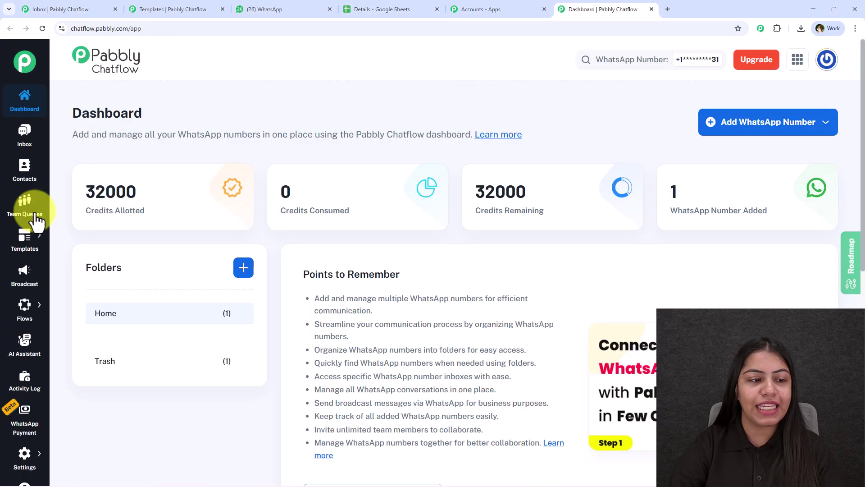
pyautogui.moveTo(26, 245)
pyautogui.click(61, 233)
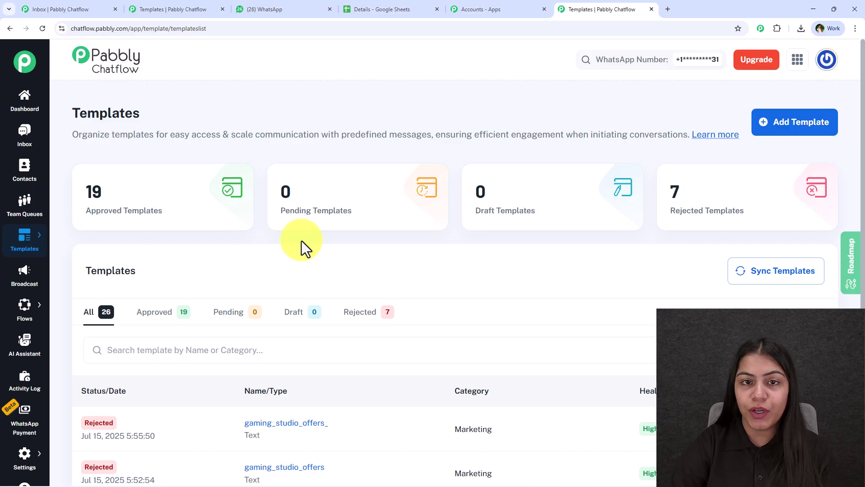
# Start a new template with Add Template, then return to the Templates List.
pyautogui.click(765, 131)
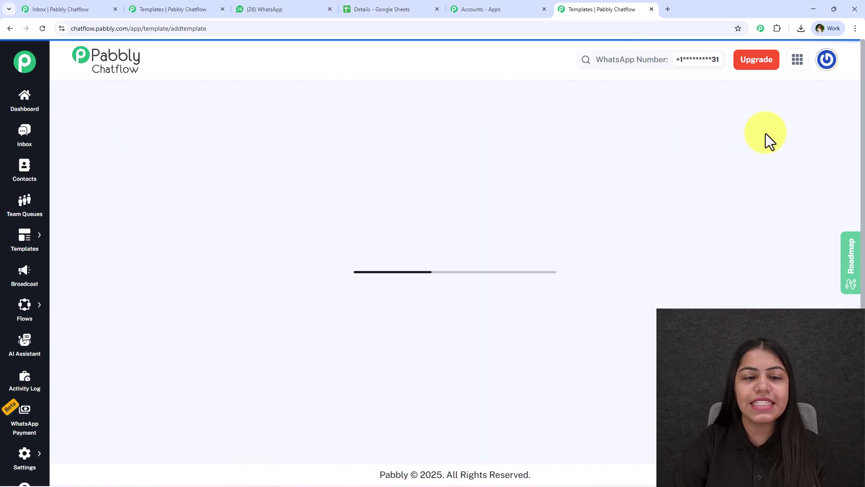
pyautogui.scroll(-6, 223, 243)
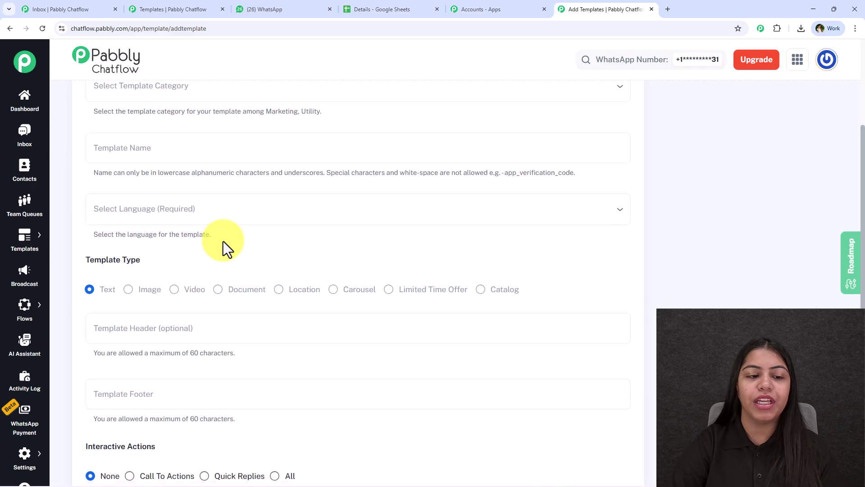
pyautogui.moveTo(35, 243)
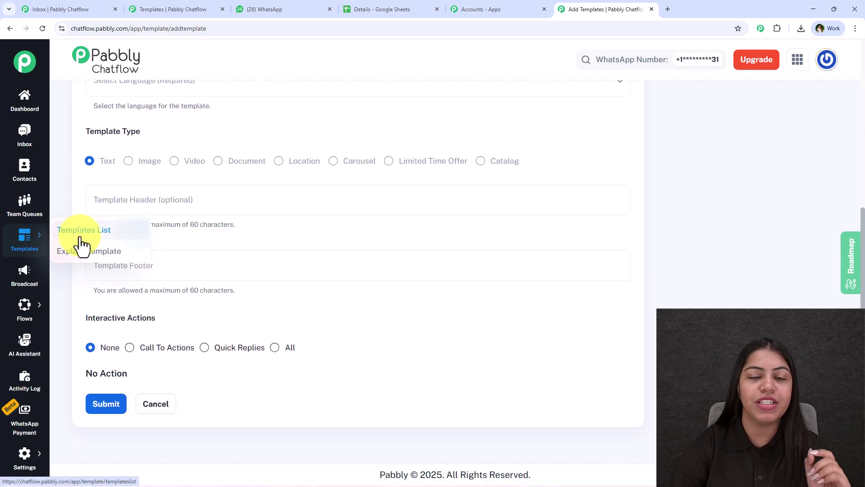
pyautogui.click(80, 230)
pyautogui.moveTo(419, 170)
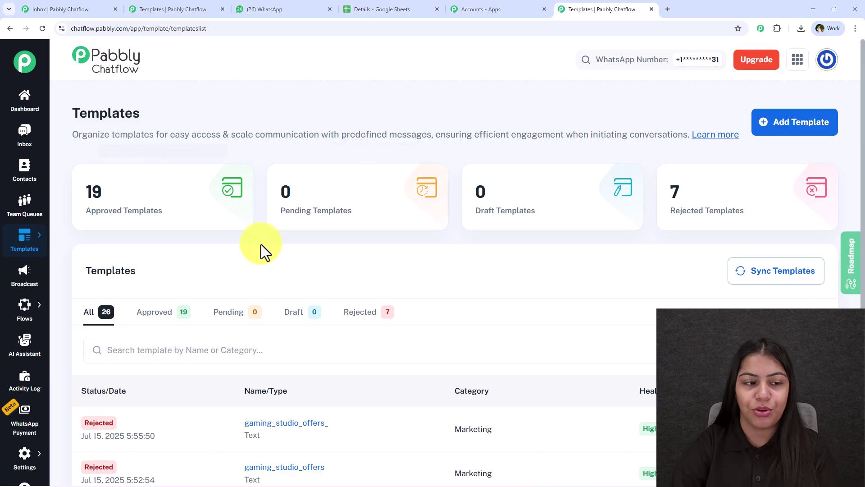
pyautogui.scroll(-1, 262, 226)
# Check the WhatsApp sale message, then go to Chatflow's Broadcast page.
pyautogui.click(278, 3)
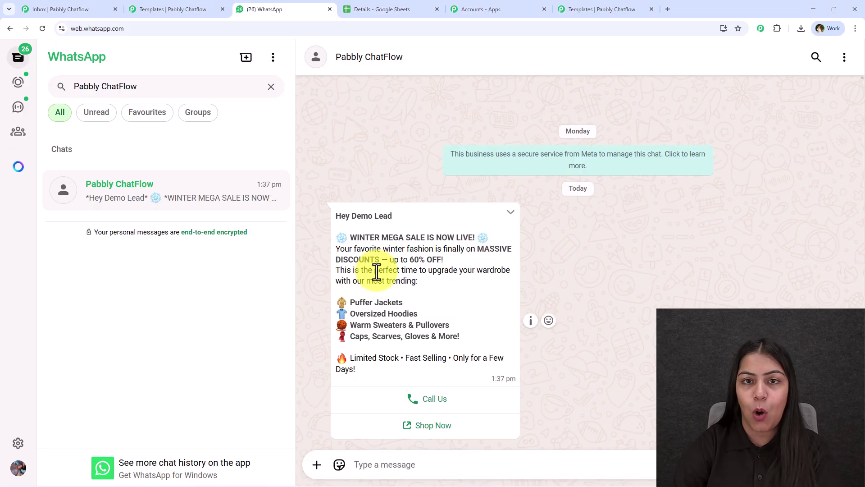
pyautogui.click(607, 5)
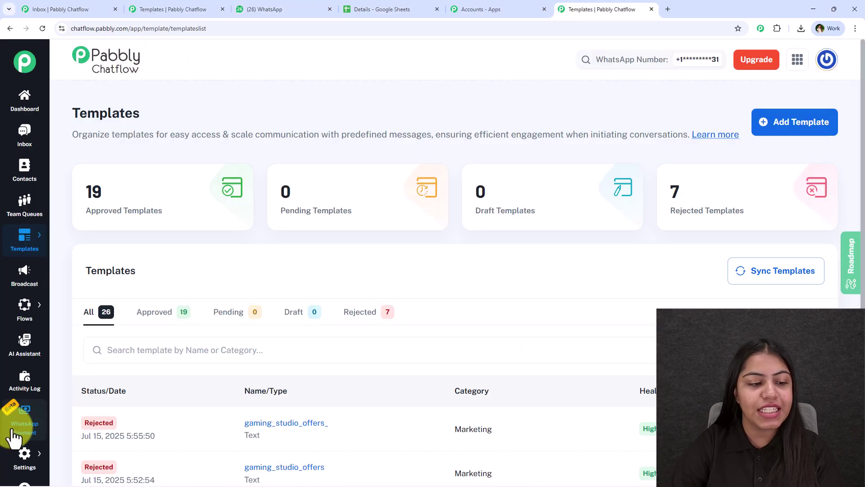
pyautogui.click(25, 251)
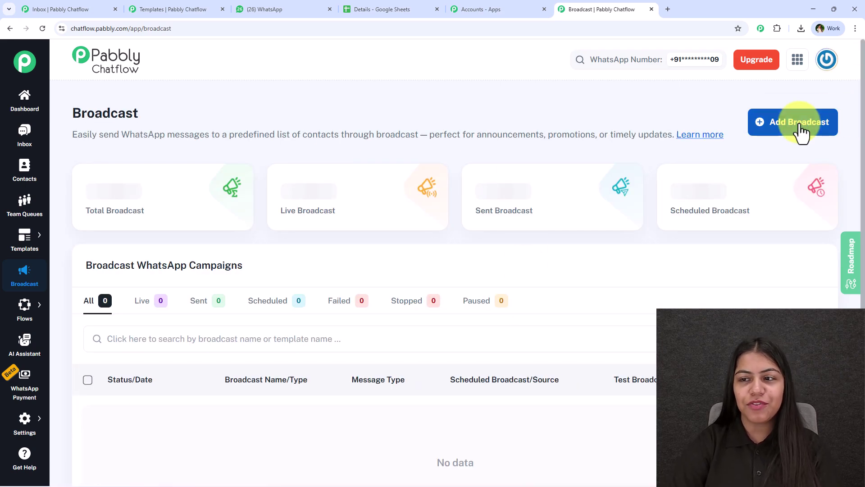
# Create a new Broadcast Campaign and name it Offers.
pyautogui.click(801, 128)
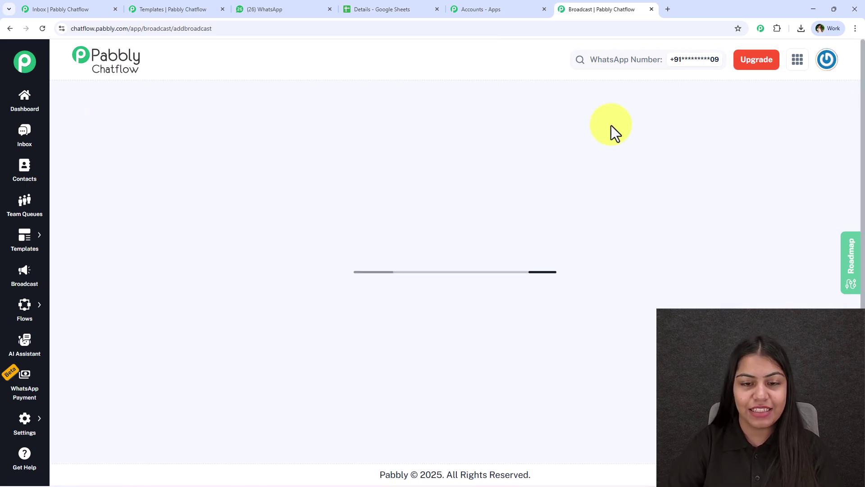
pyautogui.scroll(-2, 291, 282)
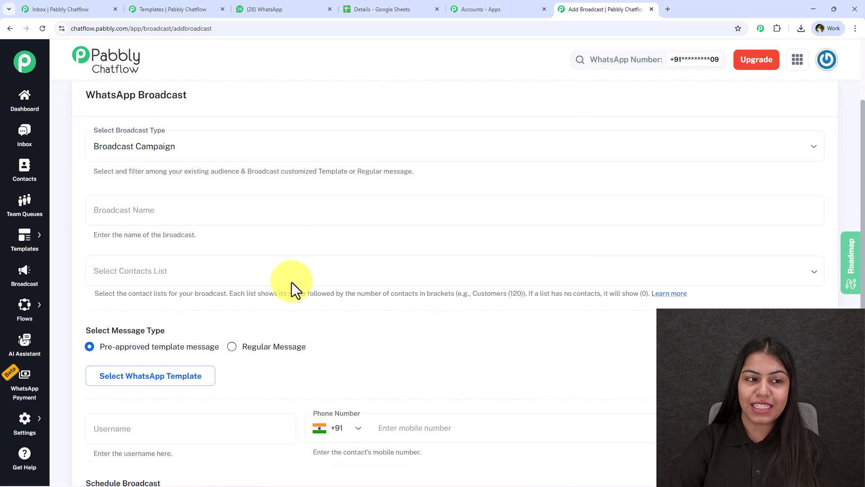
pyautogui.click(268, 156)
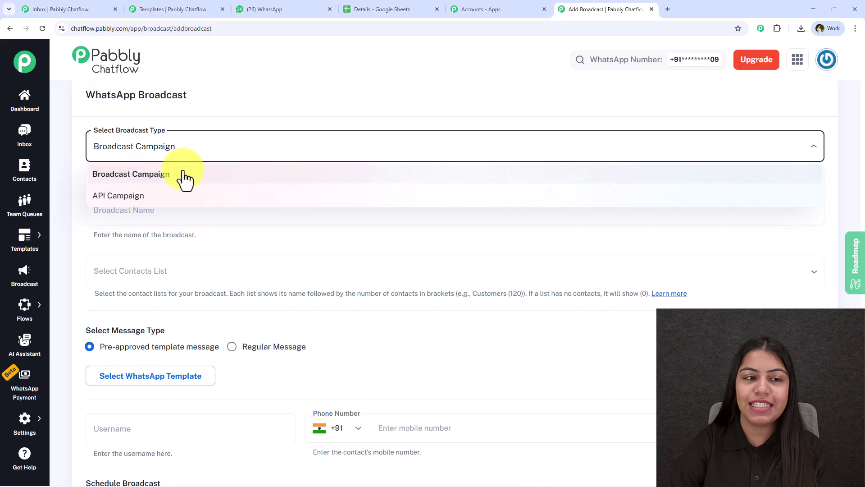
pyautogui.click(185, 176)
pyautogui.scroll(-2, 157, 149)
pyautogui.click(252, 126)
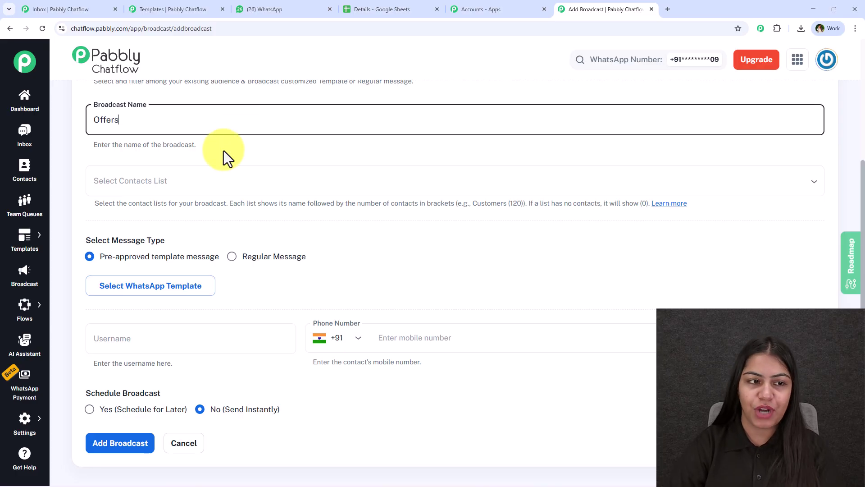
pyautogui.scroll(-1, 226, 155)
# Look over the contact lists without choosing one, then switch to the Templates tab.
pyautogui.click(171, 154)
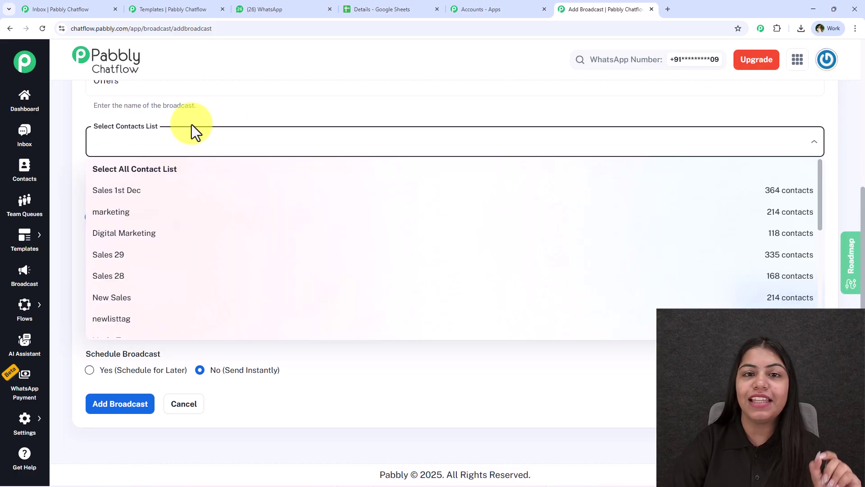
pyautogui.click(33, 75)
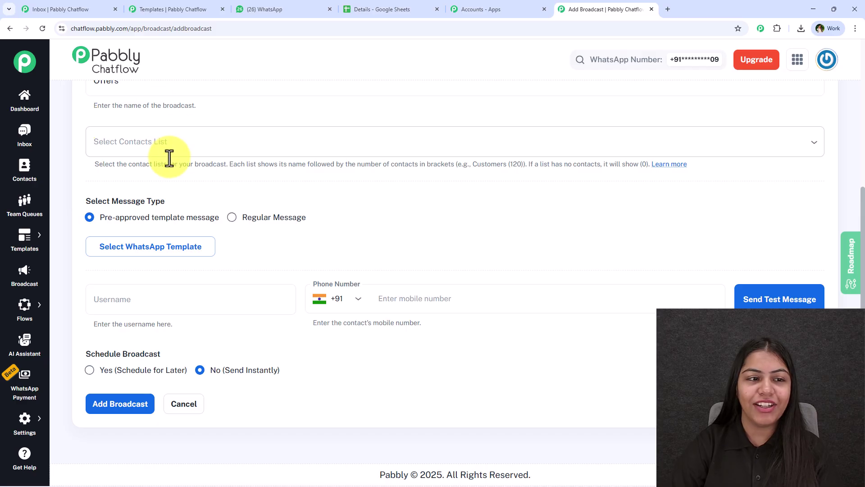
pyautogui.click(190, 9)
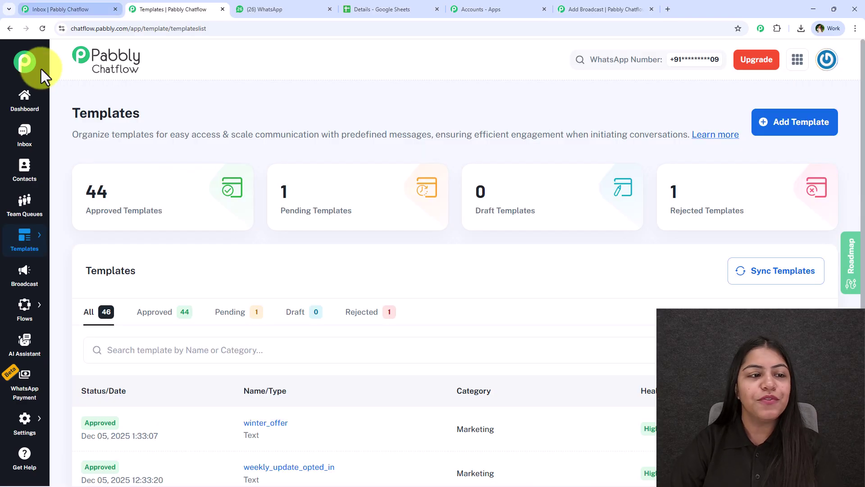
# Open the Add Bulk Contacts CSV form, cancel the upload, and select Details rows A2:C18.
pyautogui.click(27, 173)
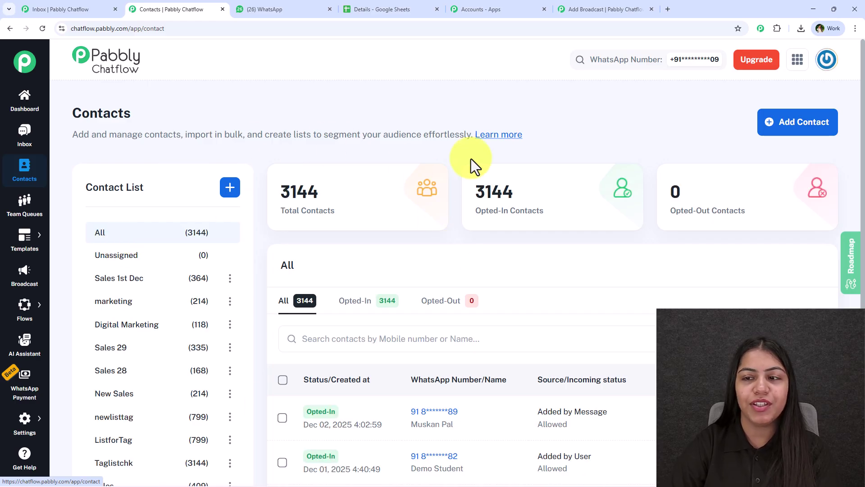
pyautogui.click(821, 129)
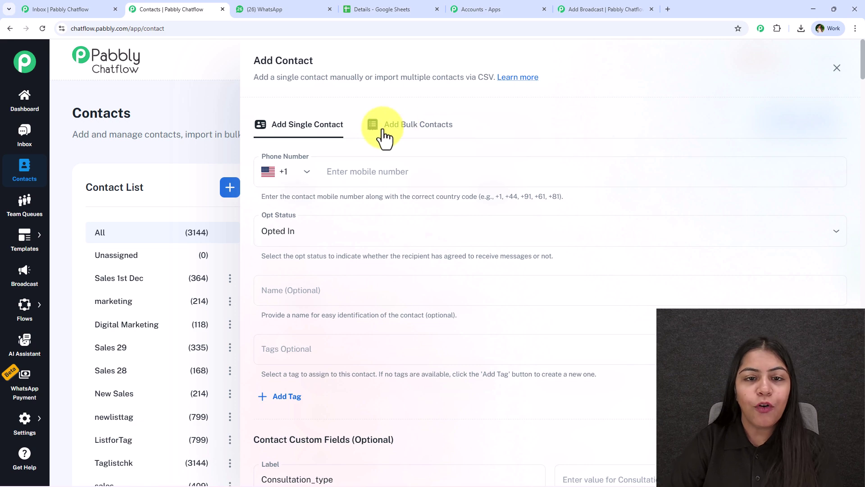
pyautogui.click(421, 128)
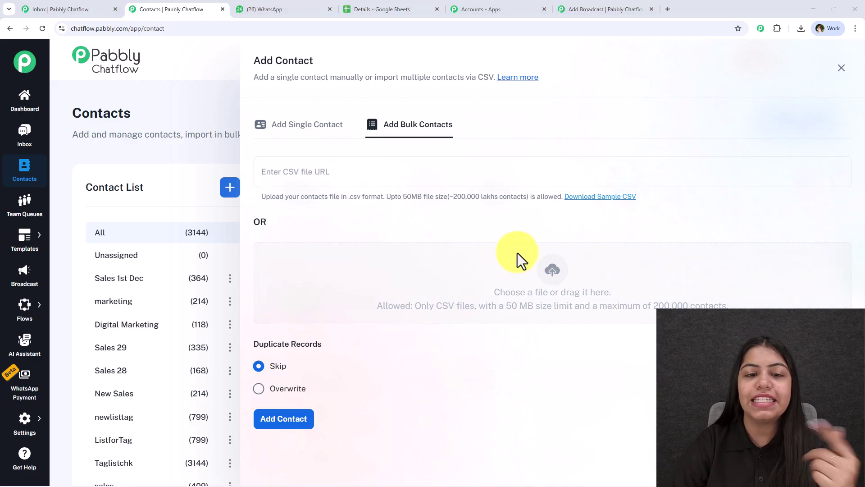
pyautogui.click(524, 294)
pyautogui.click(402, 230)
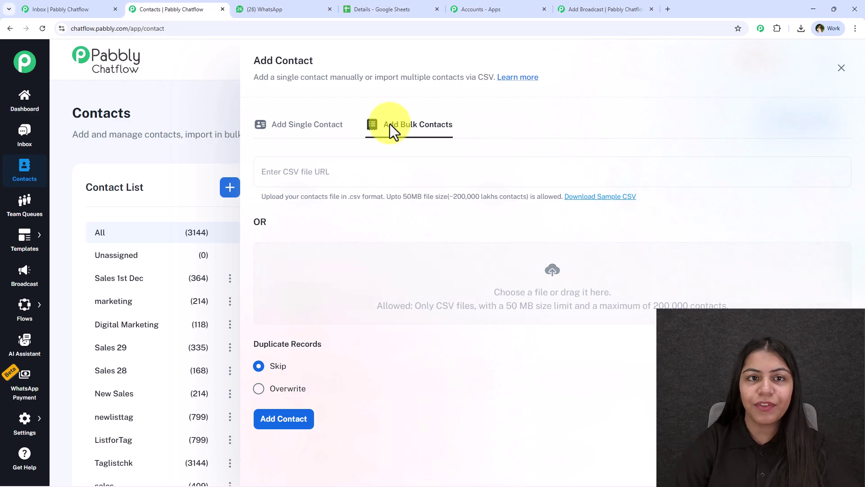
pyautogui.click(342, 10)
pyautogui.moveTo(86, 163); pyautogui.dragTo(412, 431)
# Check the CSV option under File > Download without downloading, then return to Chatflow contacts.
pyautogui.click(342, 337)
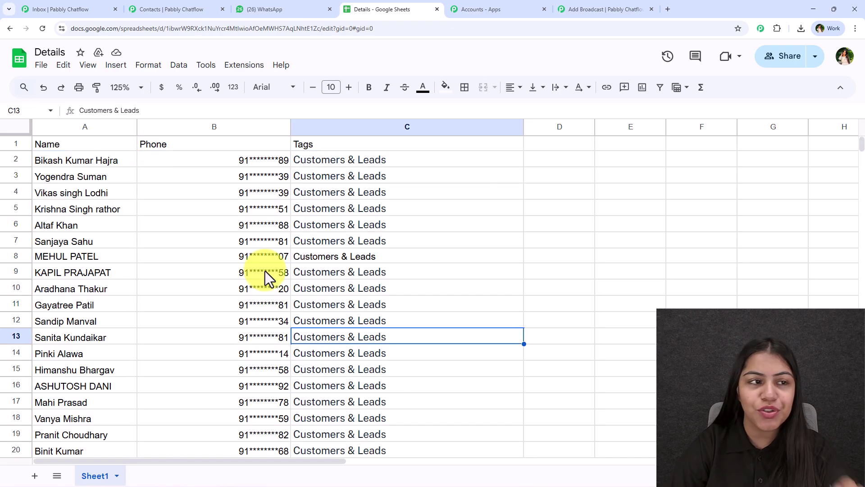
pyautogui.click(41, 65)
pyautogui.moveTo(70, 201)
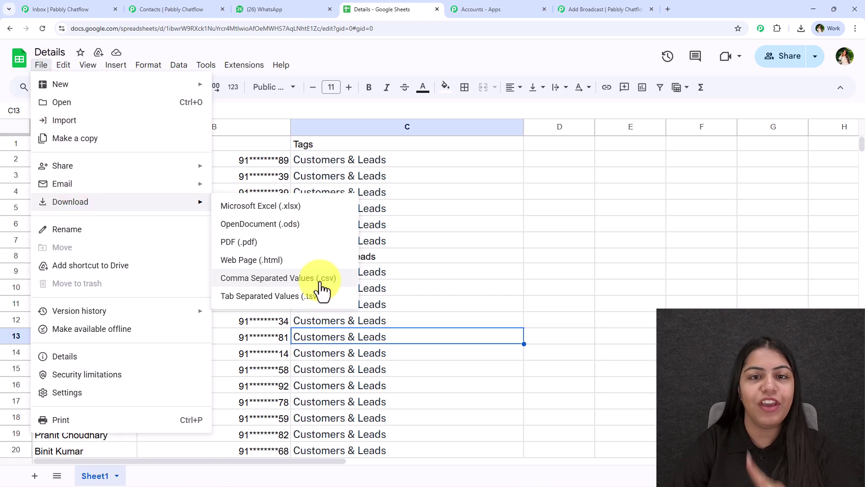
pyautogui.click(415, 255)
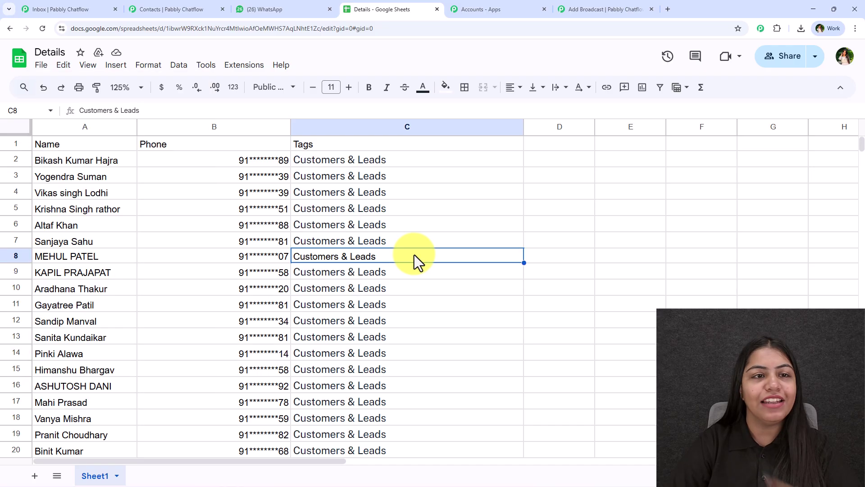
pyautogui.click(155, 2)
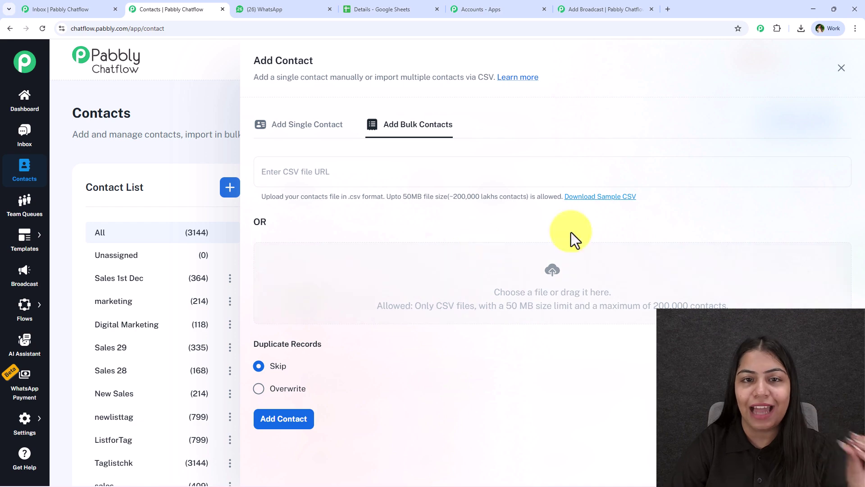
# Close the Add Contact drawer and scroll through the Contacts page's 3144 contacts and lists.
pyautogui.click(839, 71)
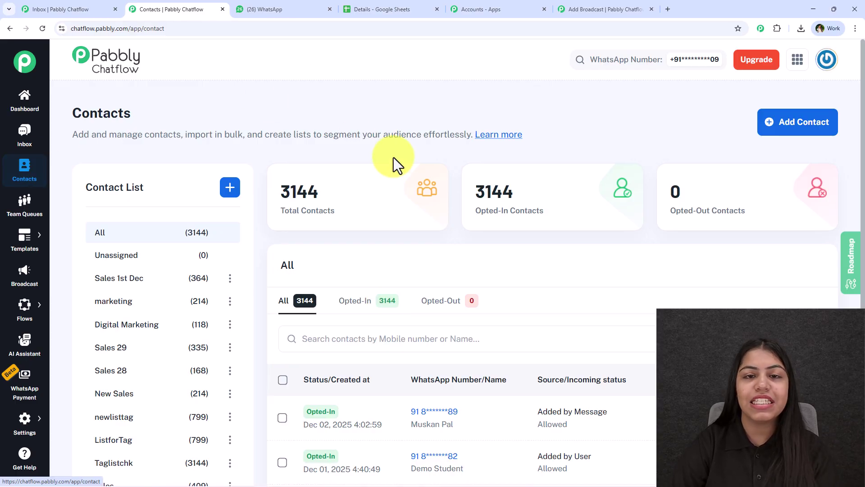
pyautogui.scroll(-2, 409, 196)
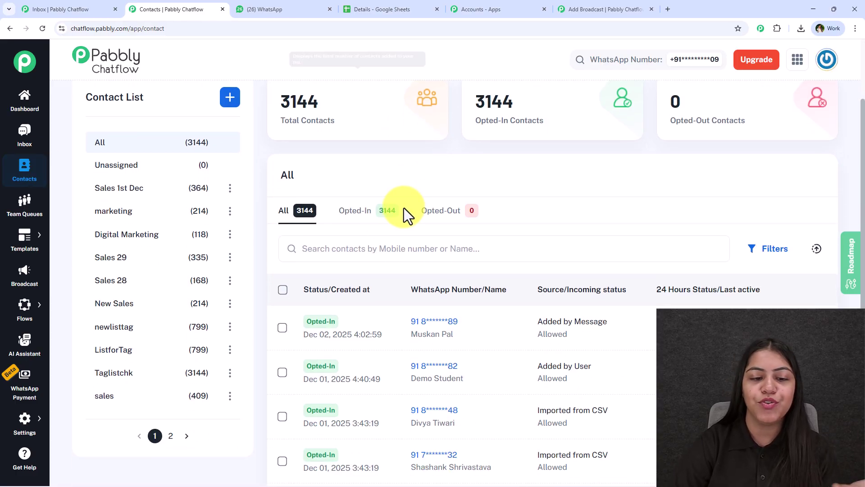
pyautogui.scroll(2, 404, 208)
pyautogui.scroll(-2, 252, 211)
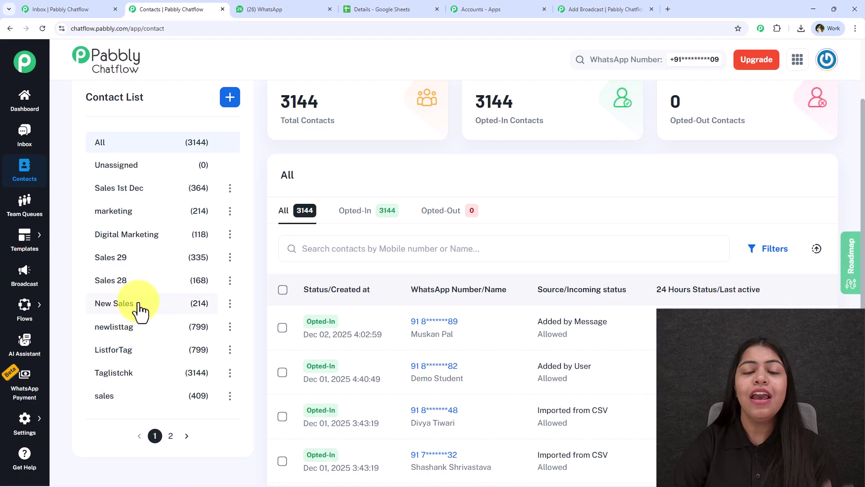
# Return to the Offers broadcast form and add the marketing contact list.
pyautogui.click(656, 6)
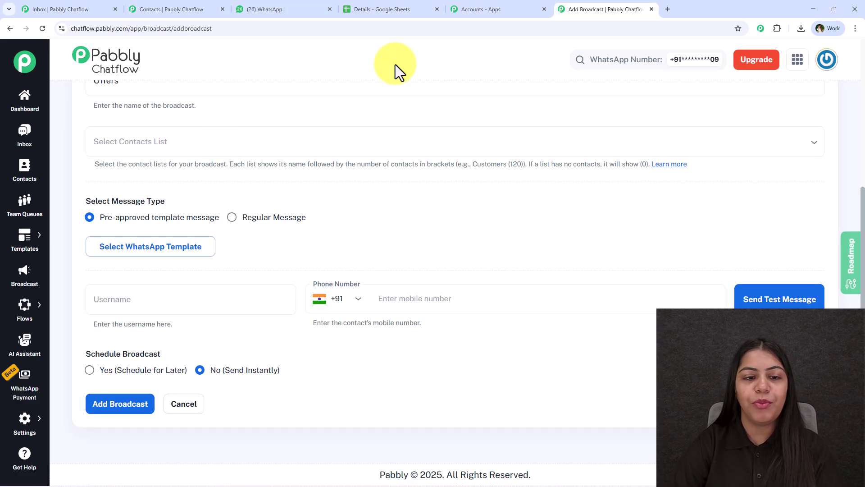
pyautogui.scroll(3, 202, 342)
pyautogui.click(182, 283)
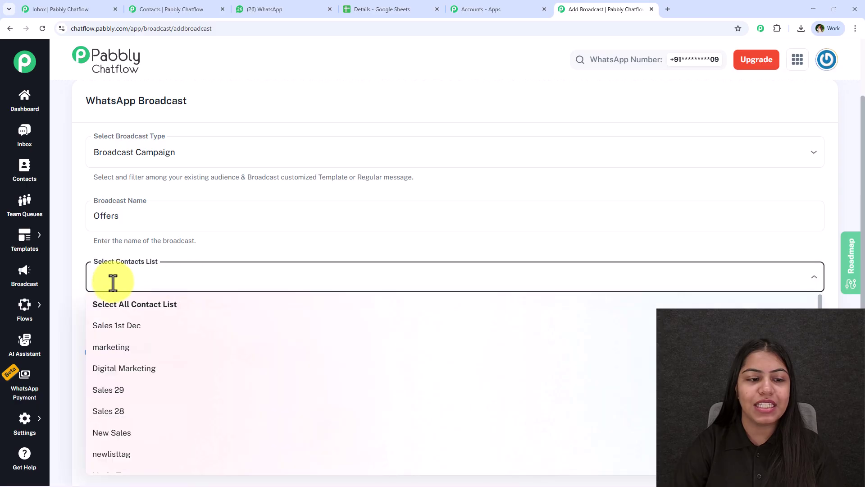
pyautogui.scroll(-2, 235, 284)
pyautogui.scroll(-3, 137, 334)
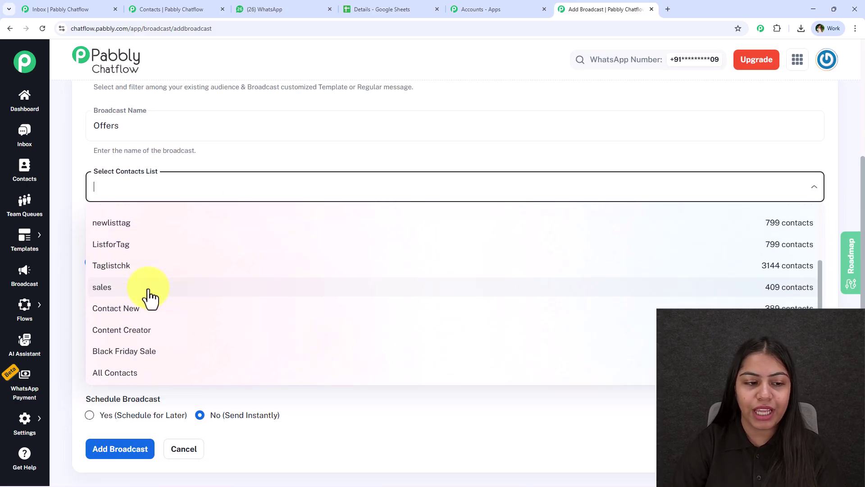
pyautogui.scroll(5, 143, 284)
pyautogui.click(139, 260)
pyautogui.click(216, 193)
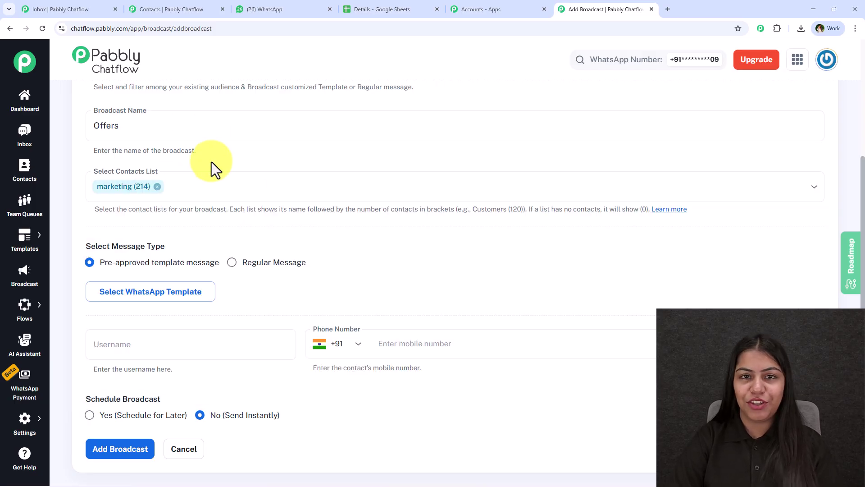
# Also add the Digital Marketing, New Sales and sales lists as recipients.
pyautogui.click(207, 183)
pyautogui.click(193, 266)
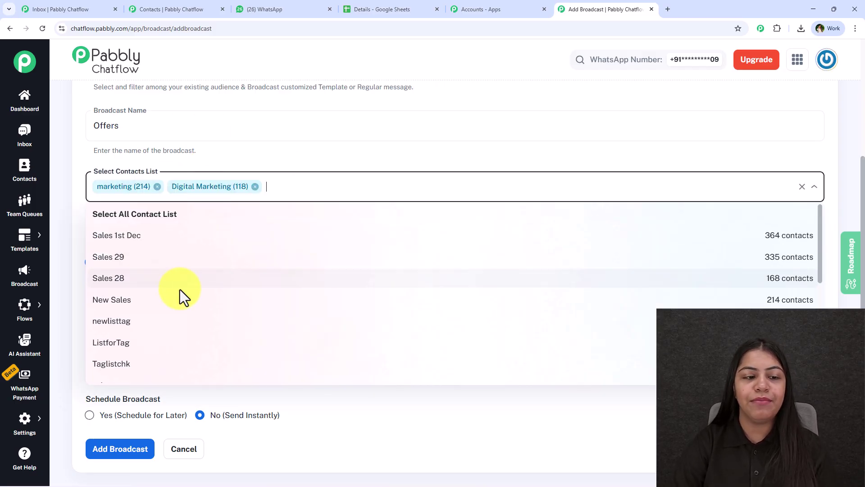
pyautogui.click(177, 304)
pyautogui.click(170, 362)
pyautogui.click(317, 158)
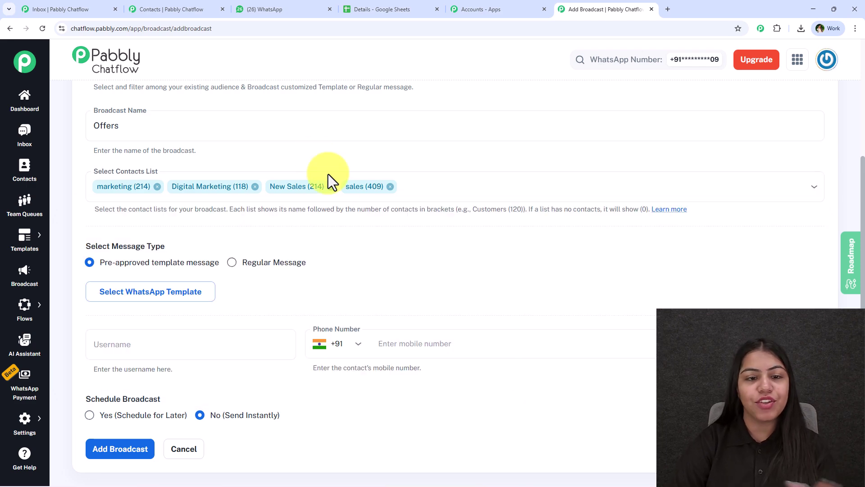
# Remove sales, New Sales and Digital Marketing, leaving only marketing (214).
pyautogui.click(390, 186)
pyautogui.click(330, 186)
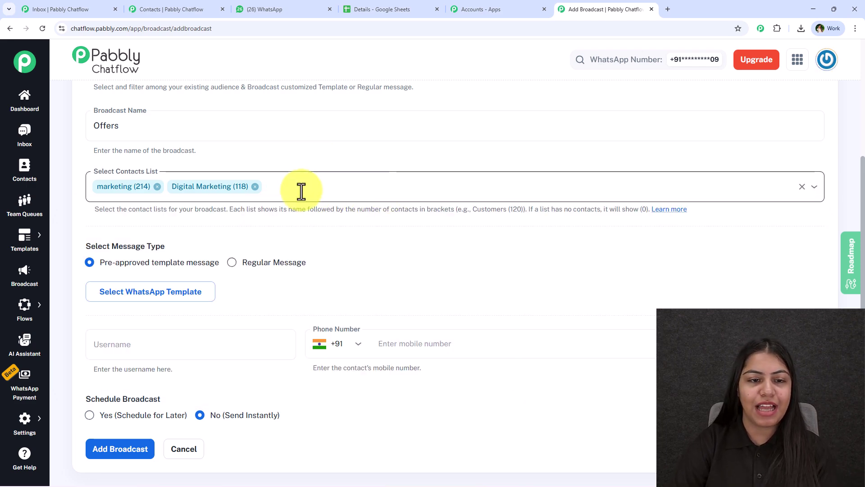
pyautogui.click(255, 186)
pyautogui.scroll(-1, 213, 231)
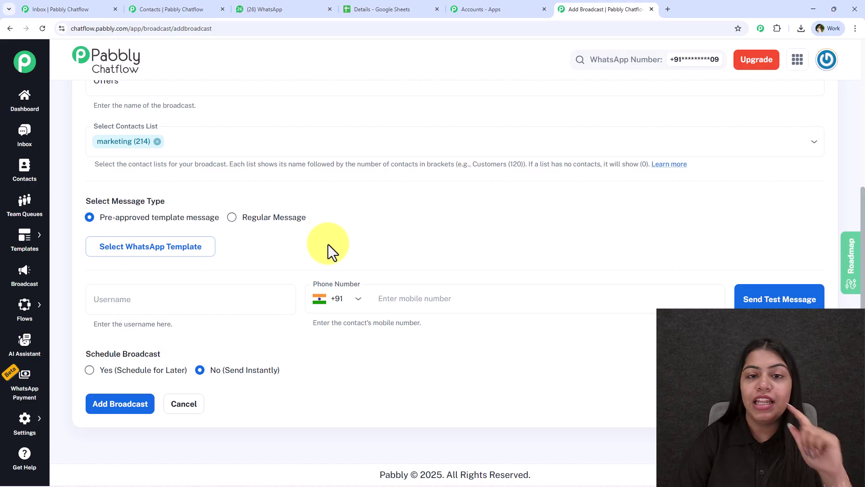
pyautogui.click(266, 219)
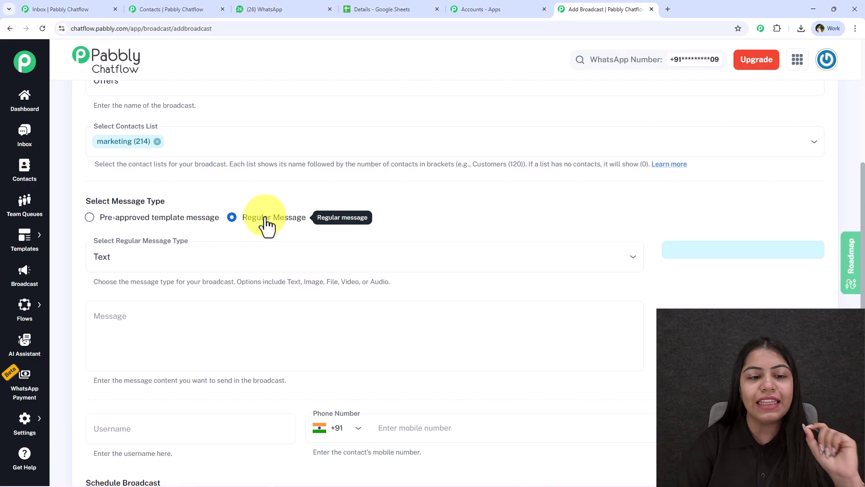
pyautogui.scroll(-2, 234, 257)
pyautogui.click(174, 227)
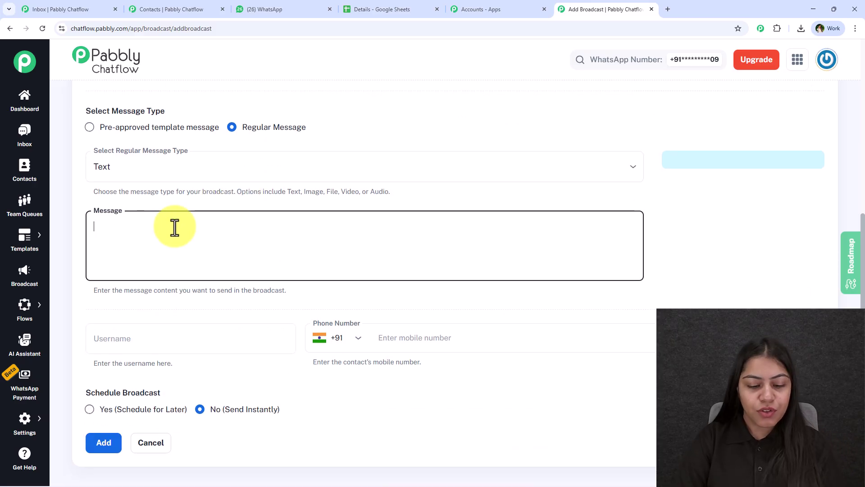
pyautogui.write('Hey it s')
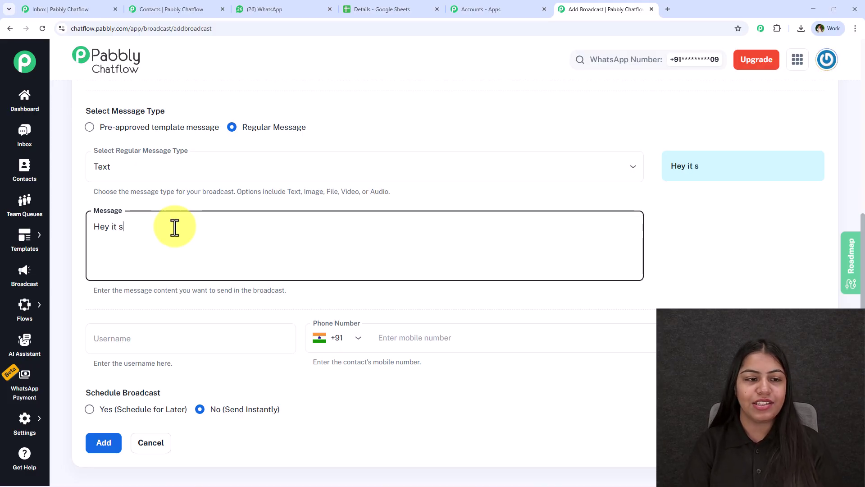
pyautogui.press('BackSpace')
pyautogui.press('BackSpace')
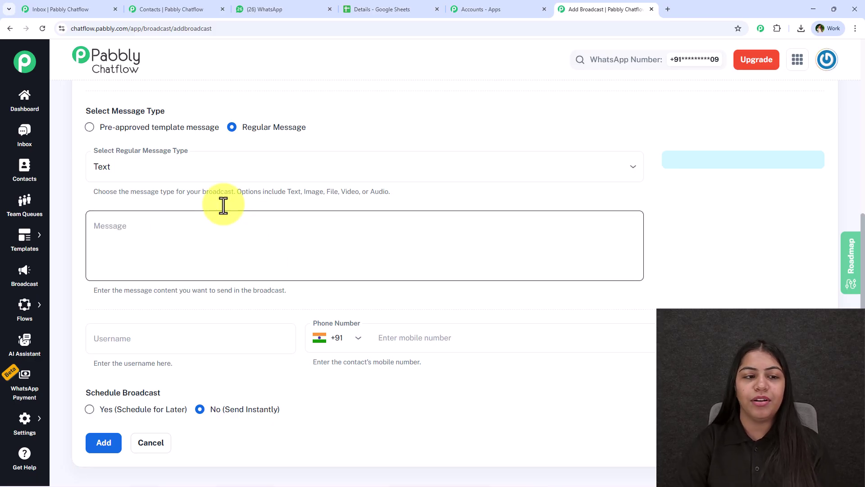
pyautogui.click(135, 130)
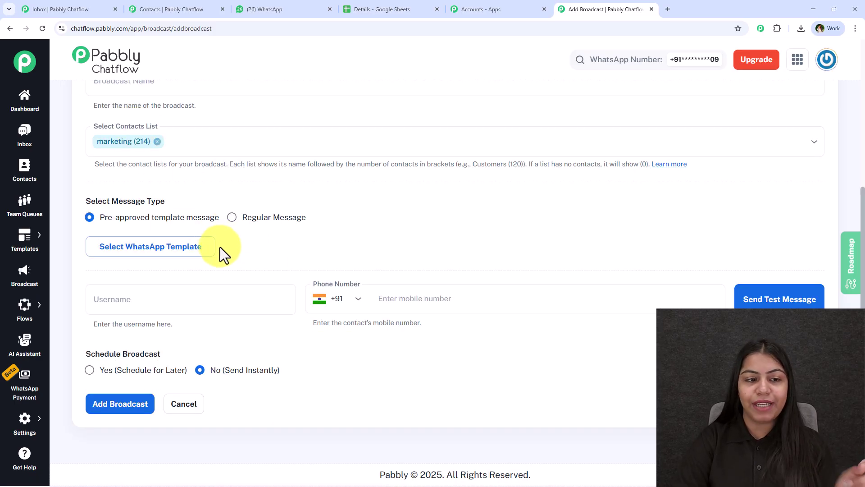
# Choose the winter_offer template and delete Demo Lead from Body Field 1, leaving {{1}} empty.
pyautogui.click(189, 250)
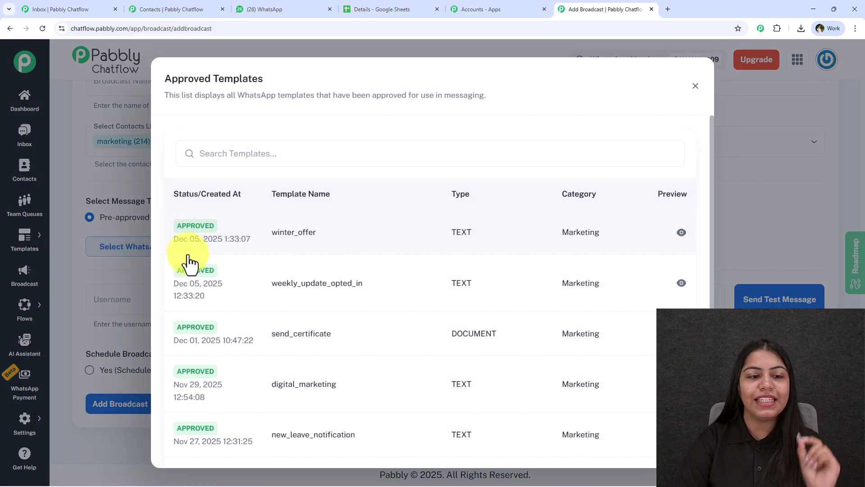
pyautogui.click(290, 247)
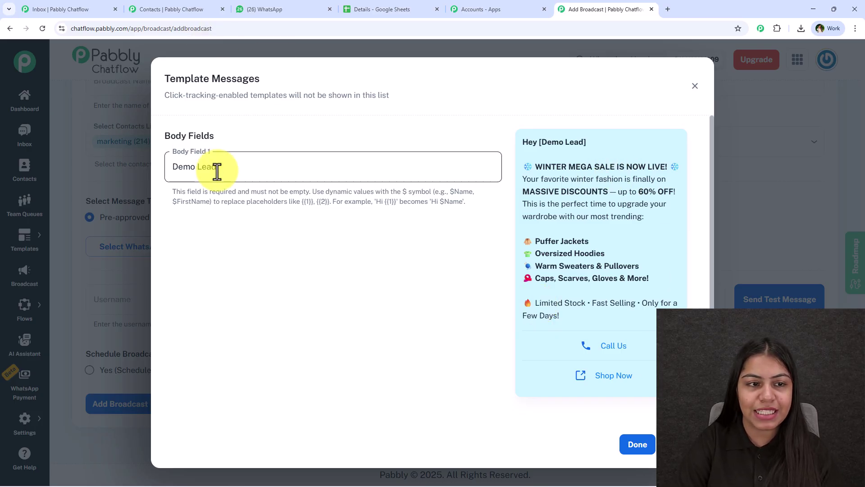
pyautogui.moveTo(217, 167); pyautogui.dragTo(167, 173)
pyautogui.press('BackSpace')
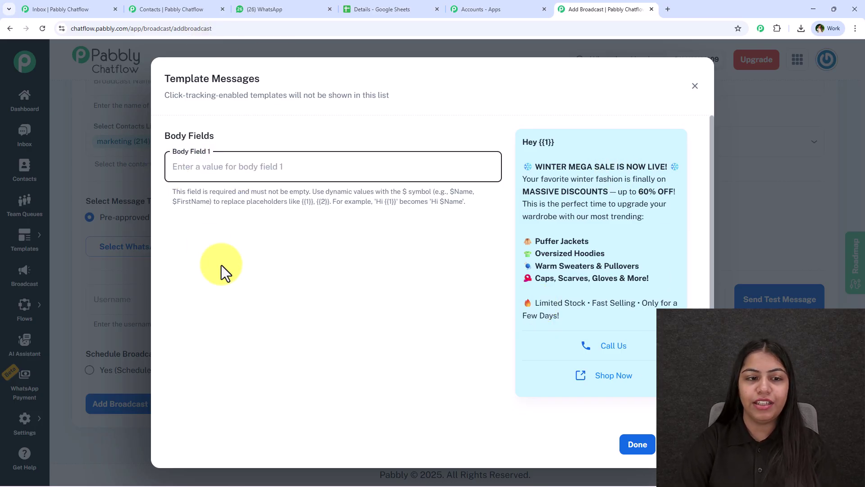
pyautogui.moveTo(538, 141); pyautogui.dragTo(572, 146)
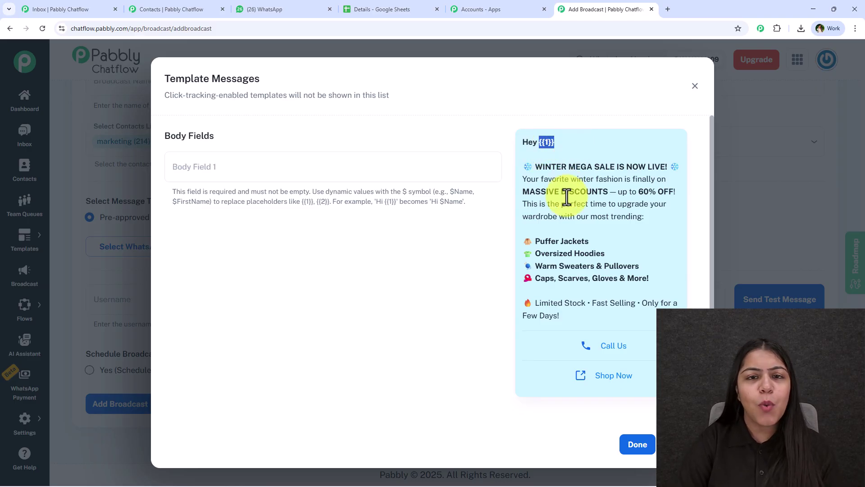
# Verify the earlier WhatsApp test message reads 'Hey Demo Lead', then go back to Pabbly Chatflow.
pyautogui.click(264, 9)
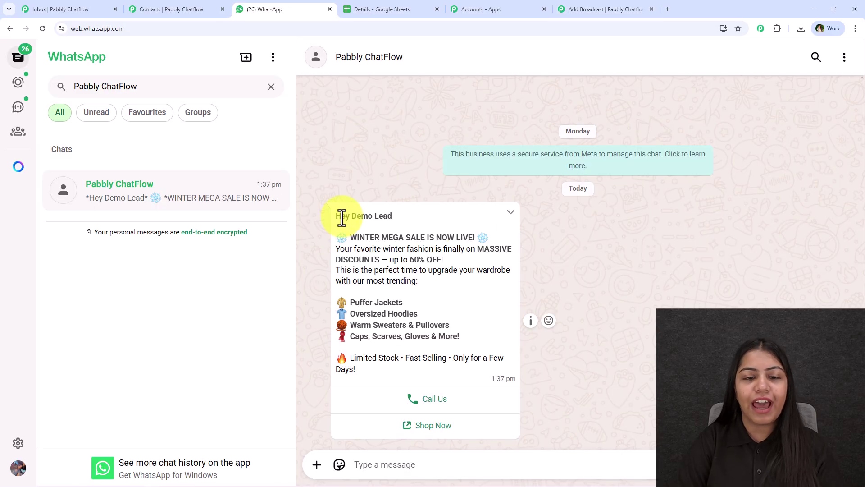
pyautogui.moveTo(347, 216)
pyautogui.mouseDown()
pyautogui.moveTo(392, 213)
pyautogui.moveTo(350, 219)
pyautogui.mouseUp()
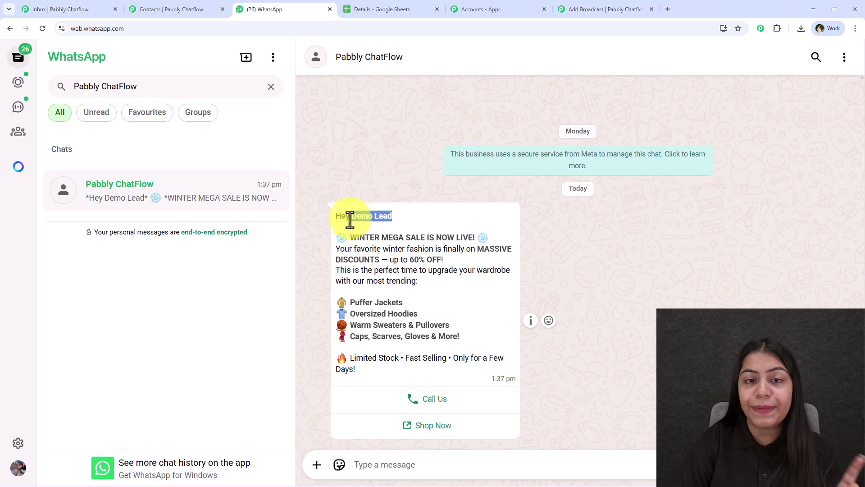
pyautogui.click(351, 220)
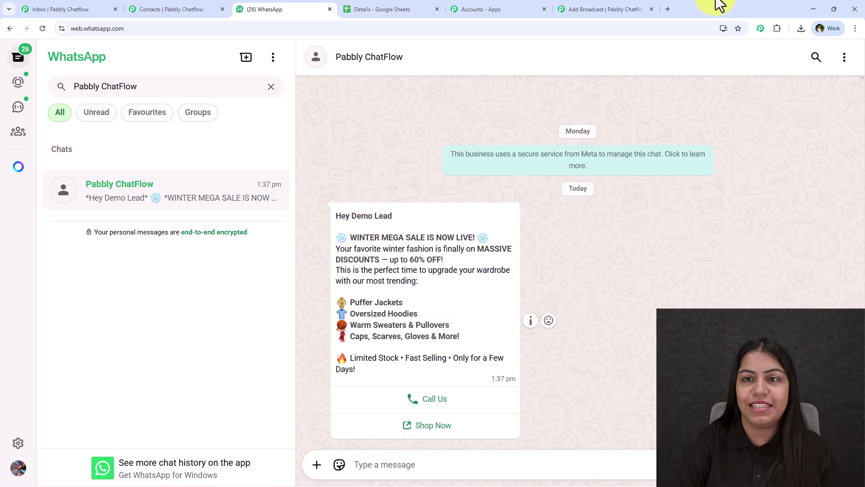
pyautogui.click(613, 8)
# Leave the winter_offer template's Body Field 1 empty and go to the Contacts page.
pyautogui.click(472, 266)
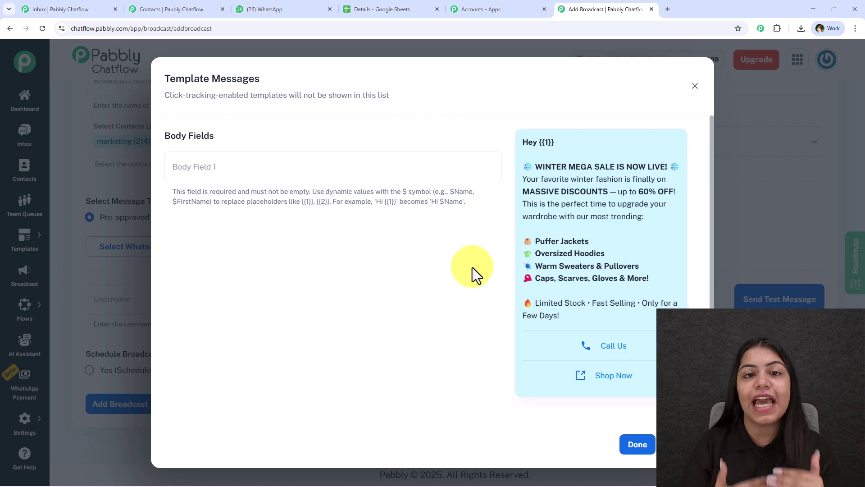
pyautogui.click(285, 166)
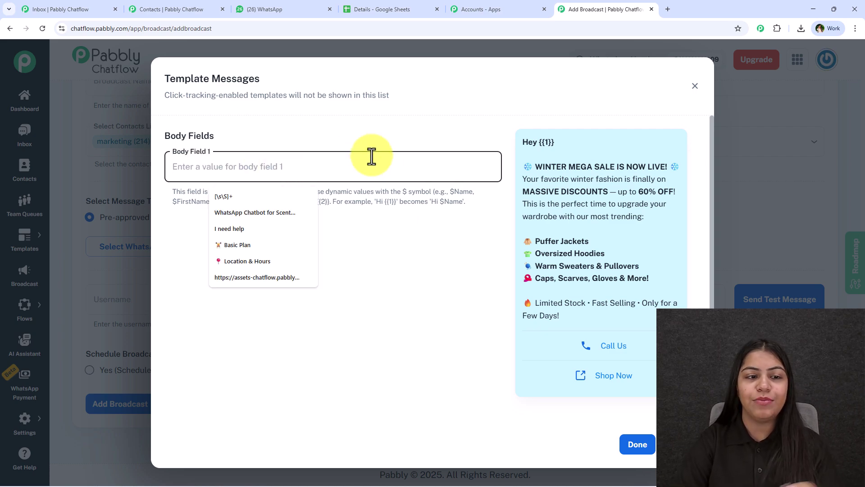
pyautogui.click(396, 242)
pyautogui.click(317, 157)
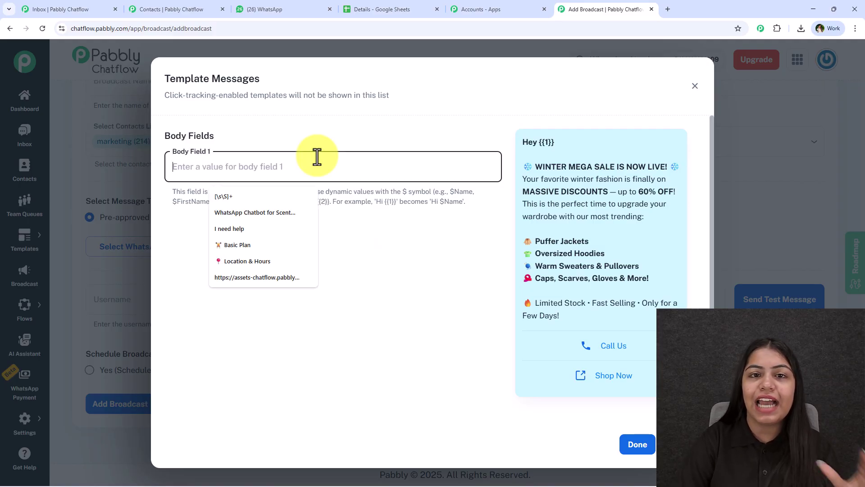
pyautogui.click(388, 224)
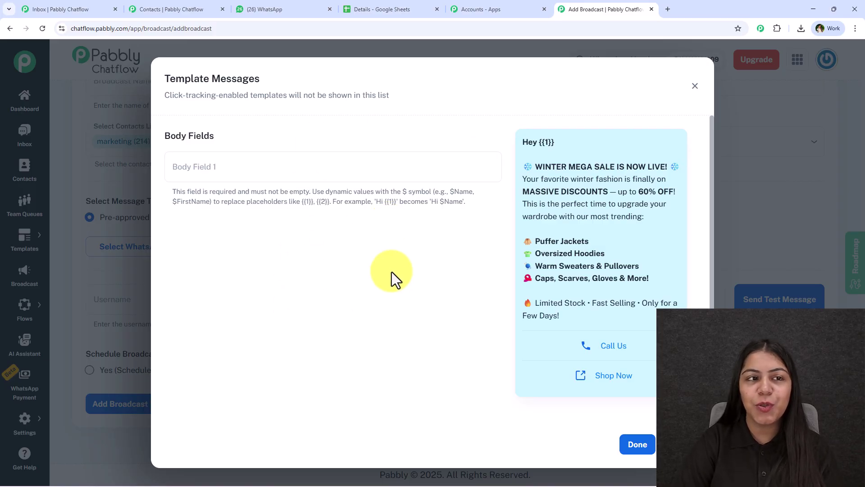
pyautogui.click(147, 4)
# Copy the Name variable from Settings > Contact Custom Fields and return to Body Field 1.
pyautogui.moveTo(25, 421)
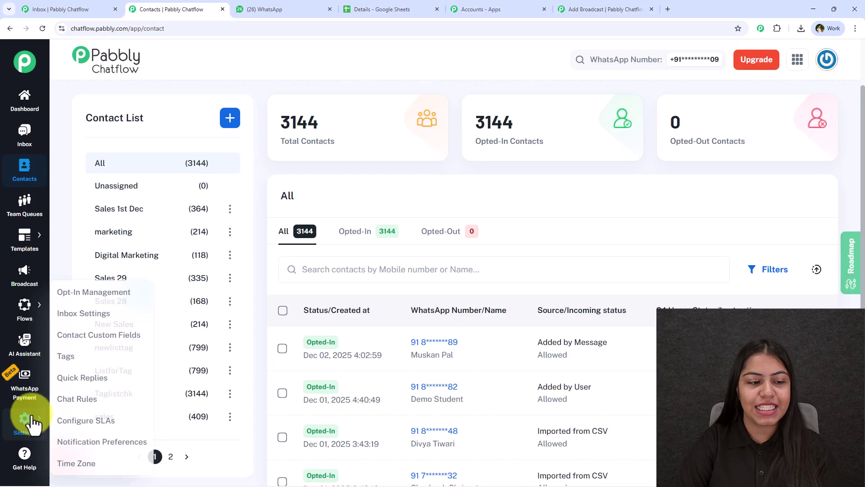
pyautogui.click(81, 337)
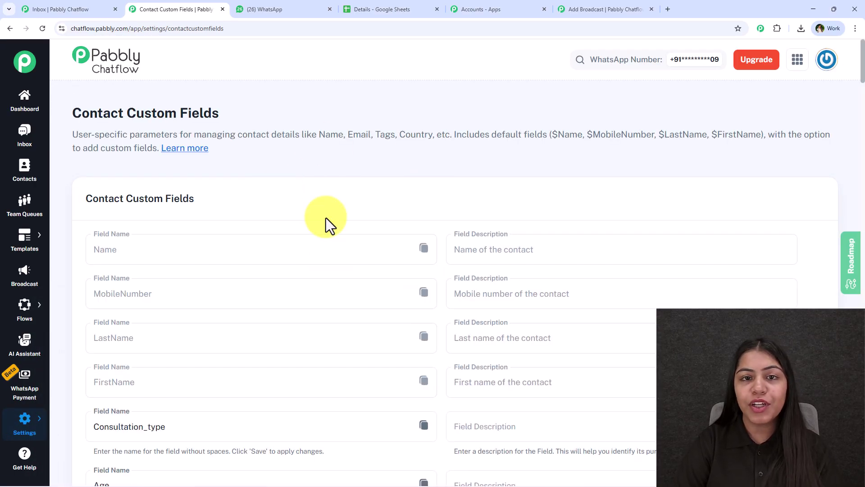
pyautogui.scroll(-1, 301, 247)
pyautogui.scroll(1, 301, 256)
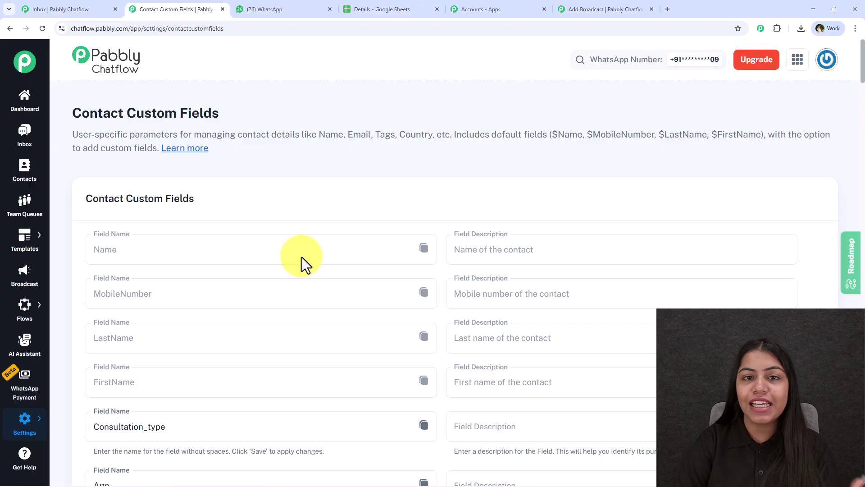
pyautogui.scroll(-2, 302, 257)
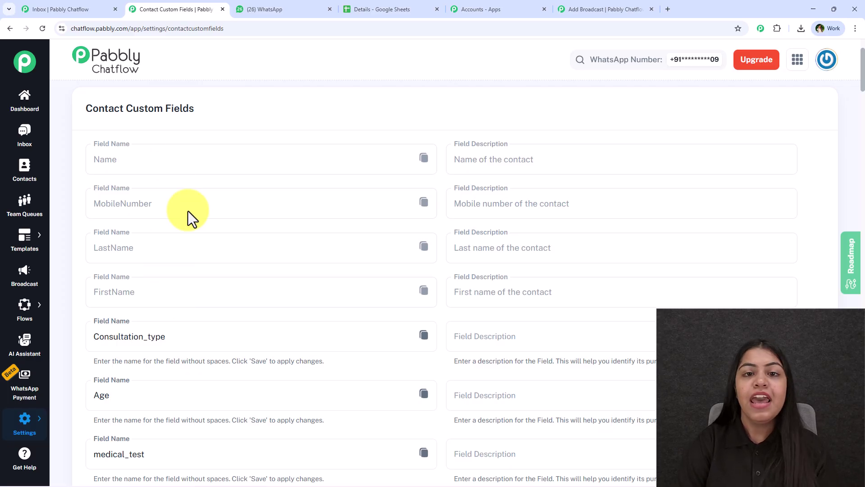
pyautogui.scroll(-1, 189, 220)
pyautogui.scroll(-3, 191, 239)
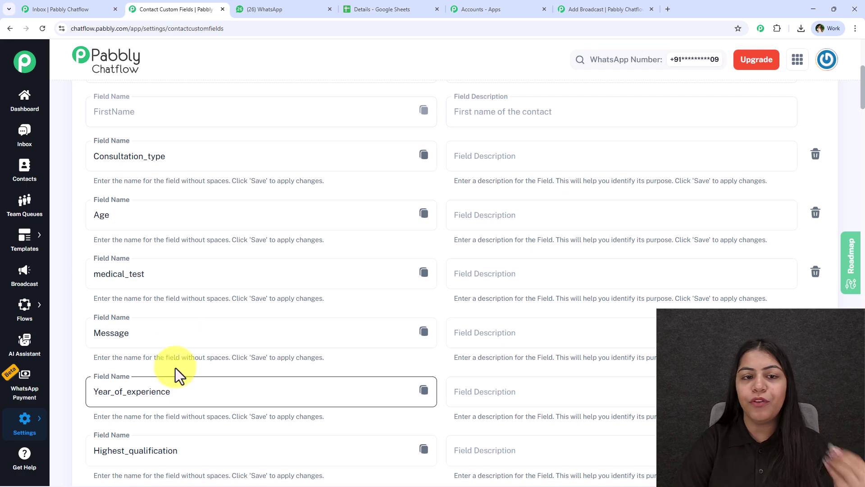
pyautogui.scroll(1, 176, 246)
pyautogui.scroll(5, 187, 357)
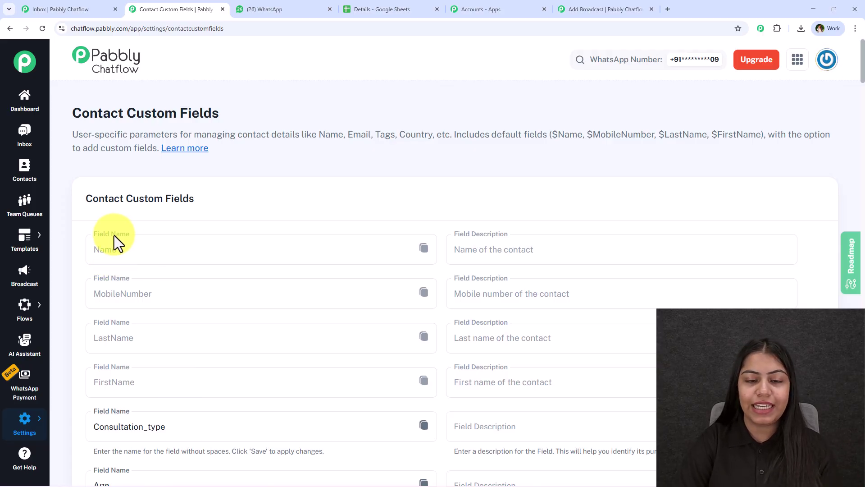
pyautogui.click(424, 249)
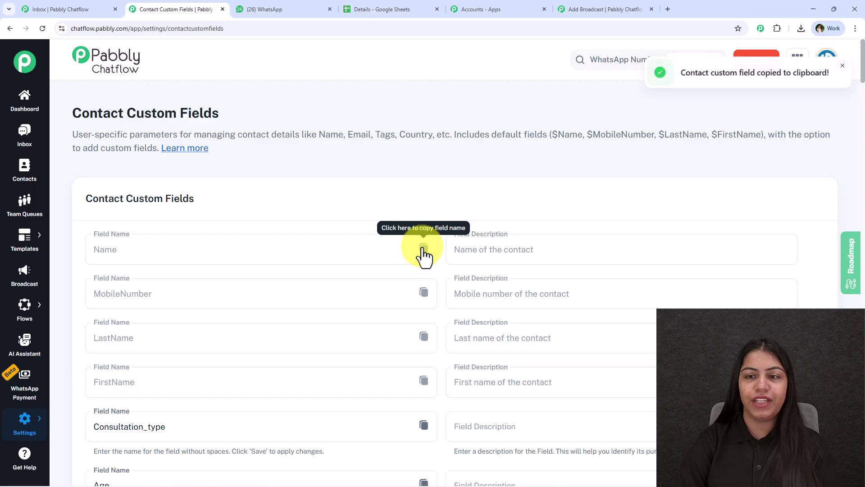
pyautogui.click(595, 8)
pyautogui.click(321, 156)
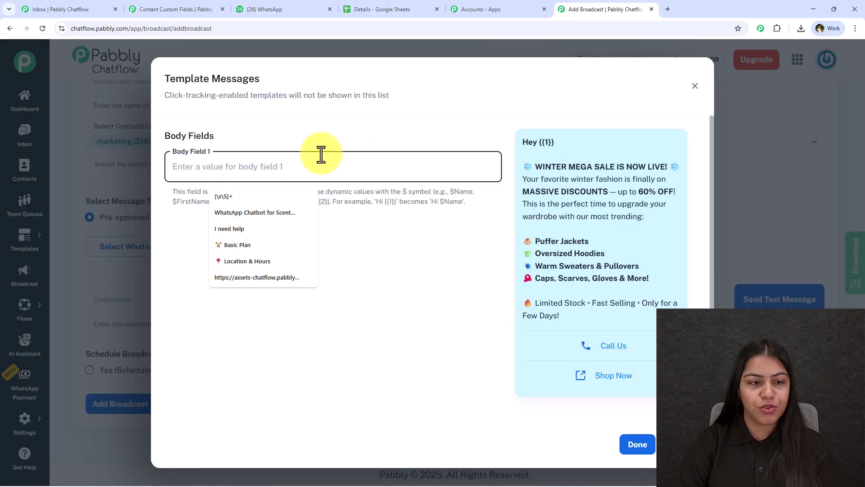
# Paste $Name into Body Field 1 so the preview greeting reads Hey [$Name].
pyautogui.hotkey('ctrl', 'v')
pyautogui.click(325, 271)
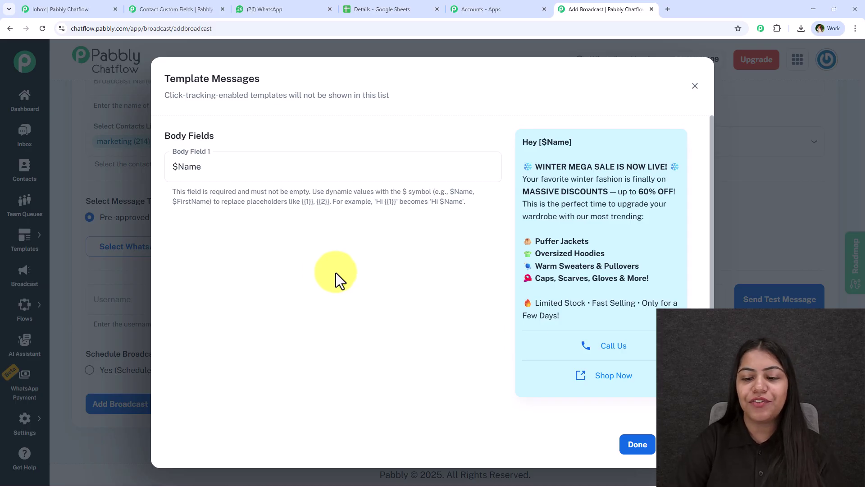
# Apply the template values and send a test message to username 'Demo Lead' at the test mobile number.
pyautogui.click(638, 443)
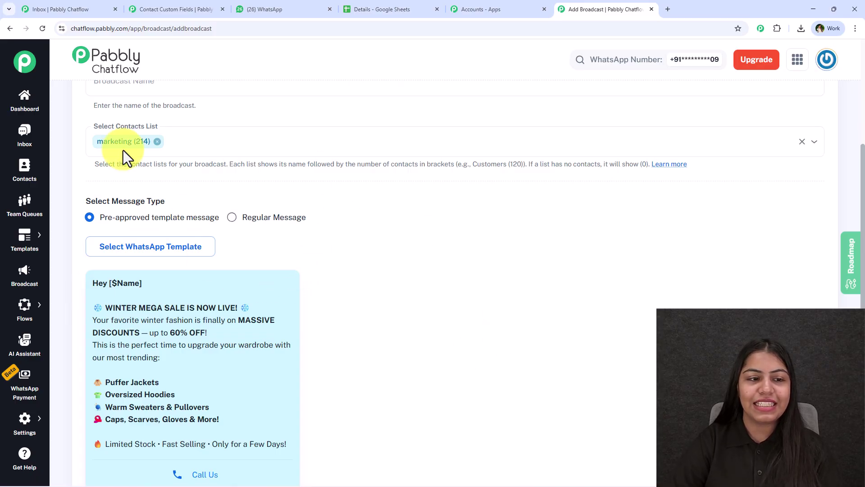
pyautogui.scroll(-6, 240, 256)
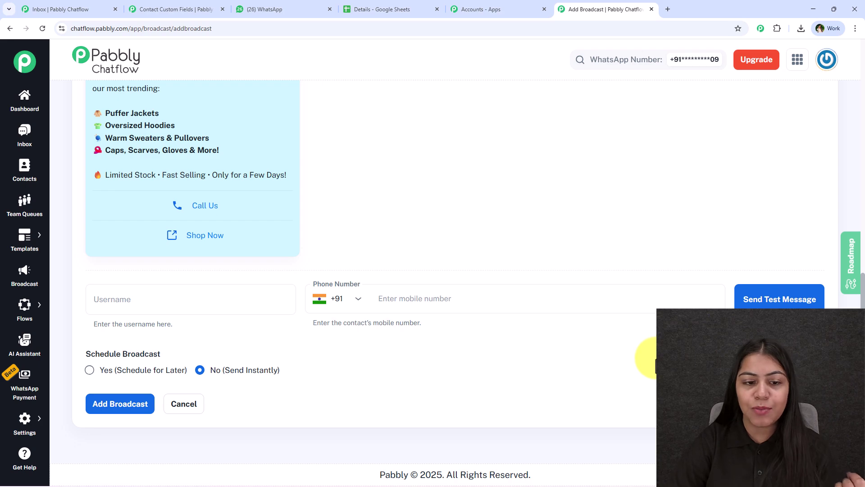
pyautogui.click(260, 303)
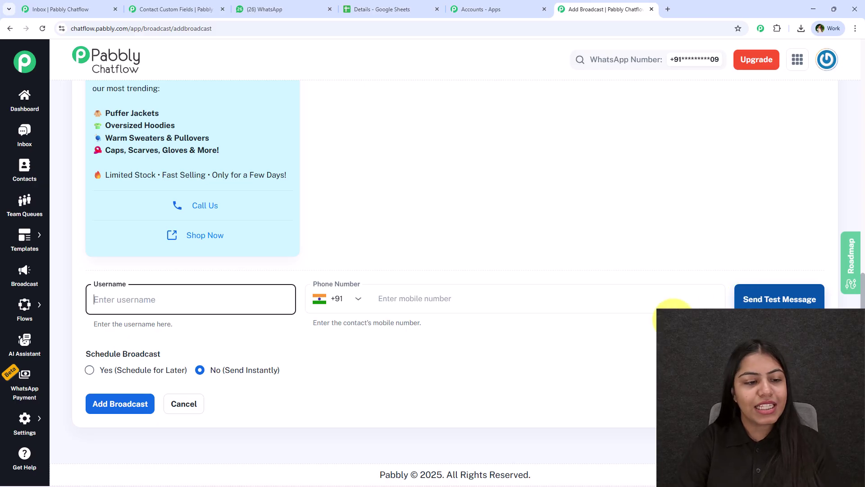
pyautogui.write('De')
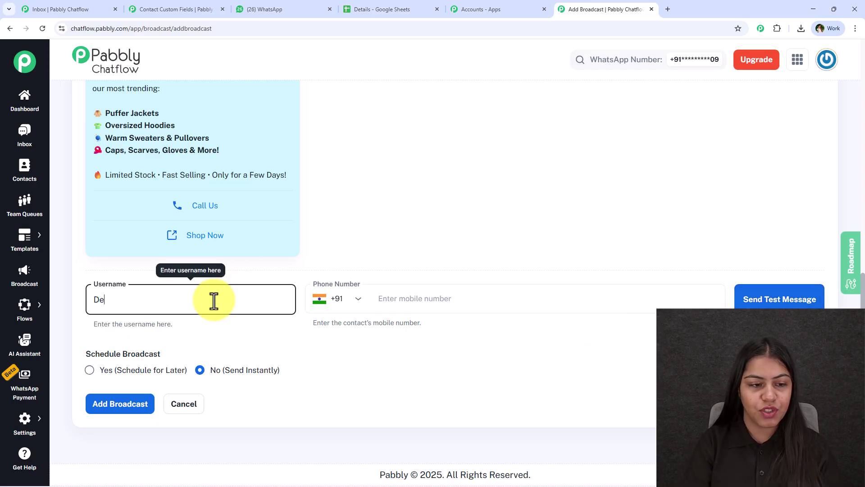
pyautogui.write('mo Lead')
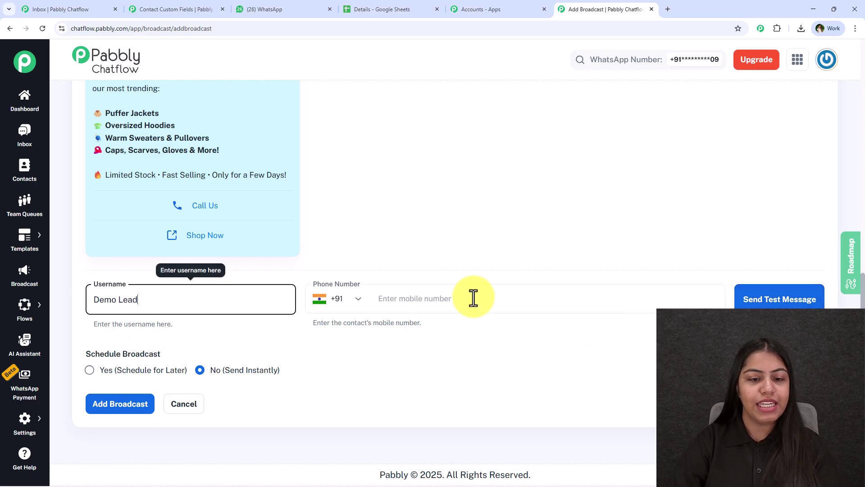
pyautogui.click(474, 297)
pyautogui.write('903')
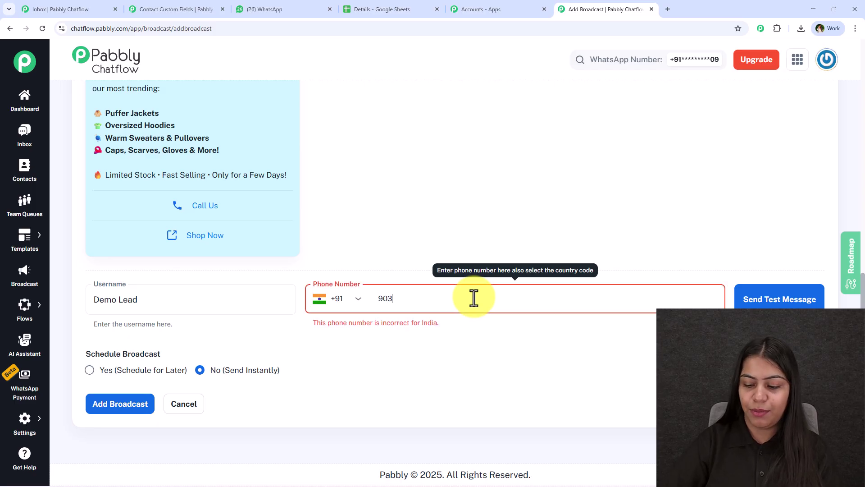
pyautogui.write('0')
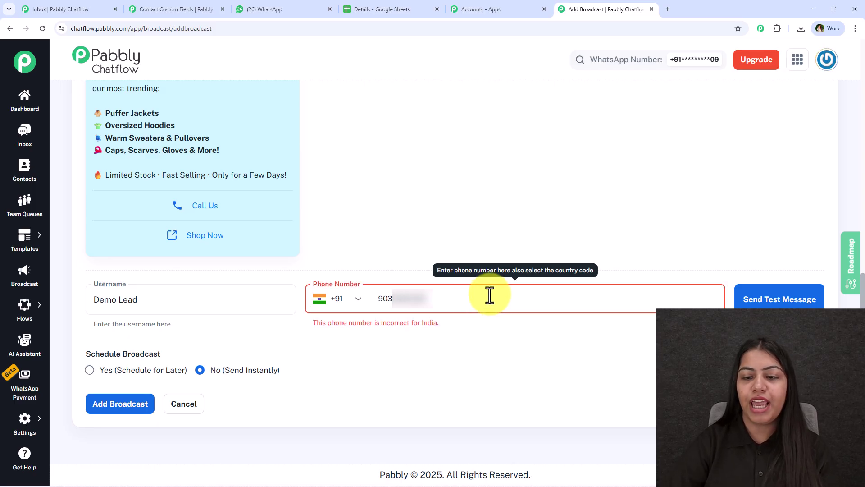
pyautogui.click(781, 300)
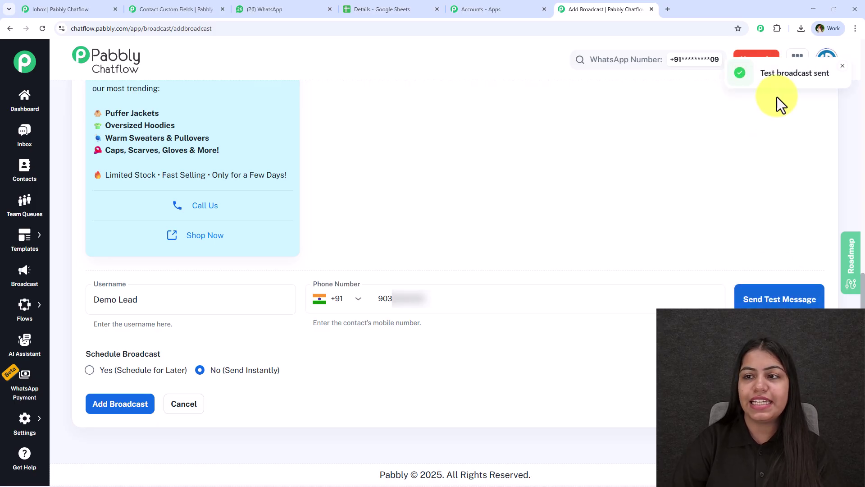
pyautogui.click(281, 2)
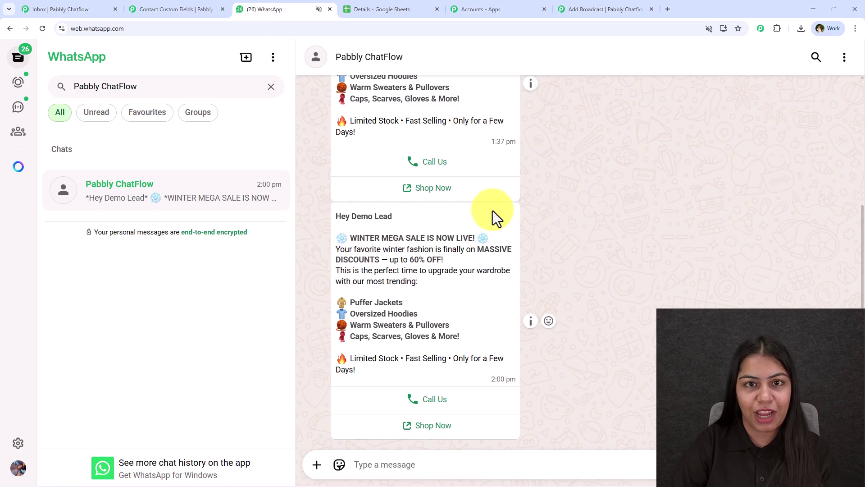
# Confirm the 2:00 pm winter sale message in the Pabbly ChatFlow chat greets 'Hey Demo Lead'.
pyautogui.moveTo(352, 216); pyautogui.dragTo(392, 216)
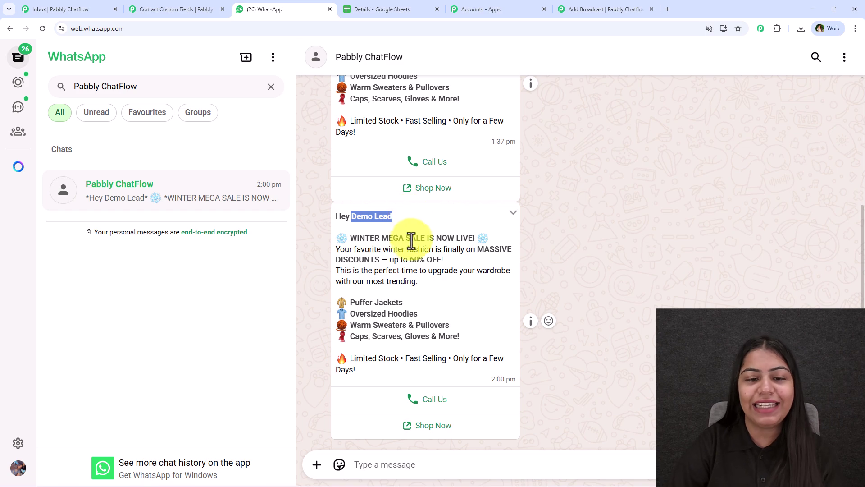
pyautogui.click(550, 237)
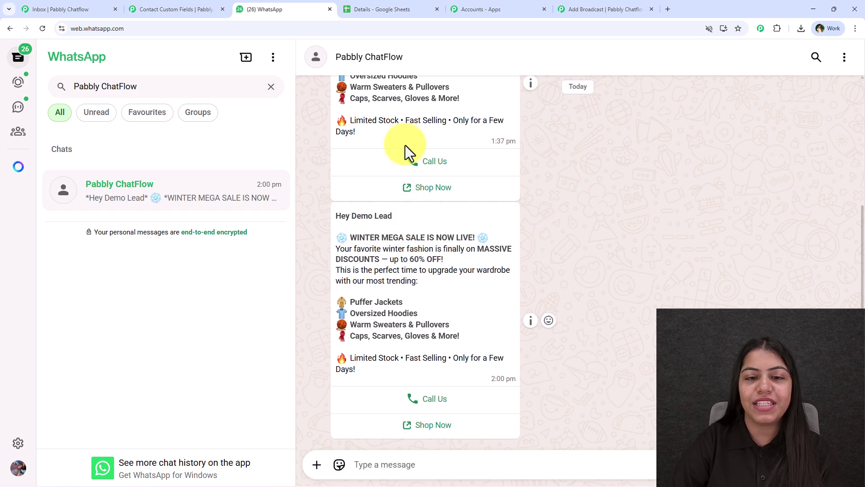